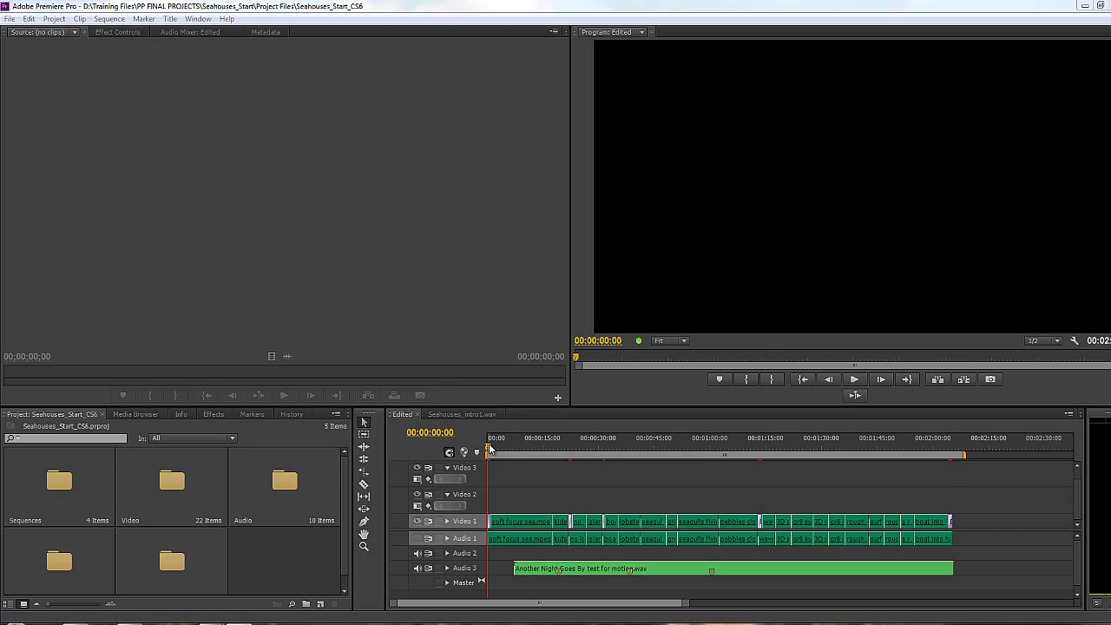
Step: Create a new adjustment layer on Video 2, stretched to the end of the sequence
left_click_drag(491, 448, 673, 484)
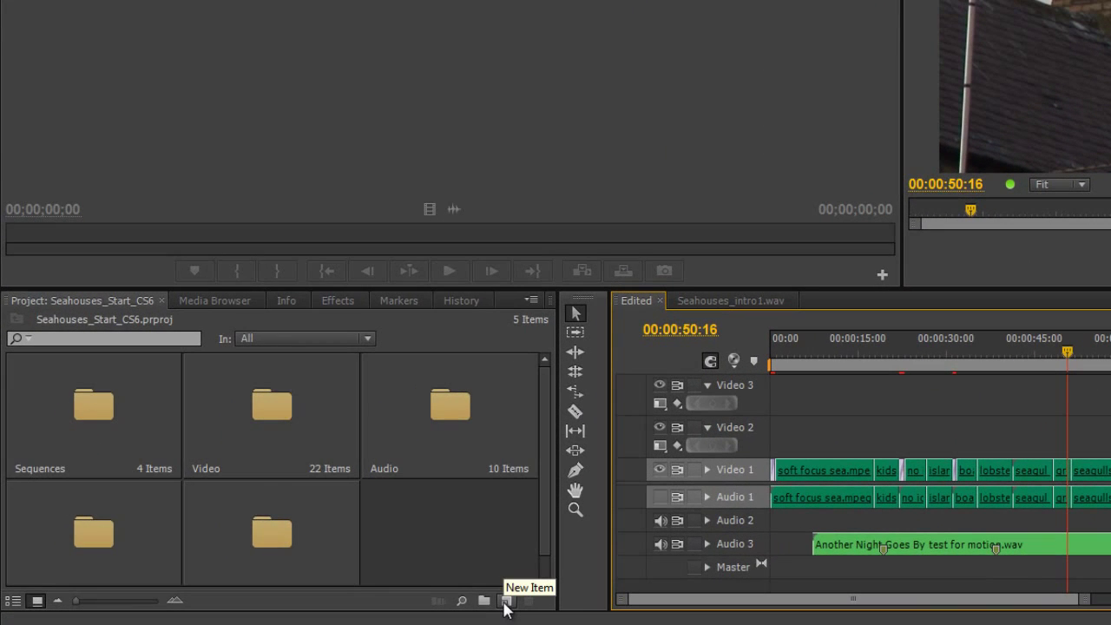
left_click(506, 604)
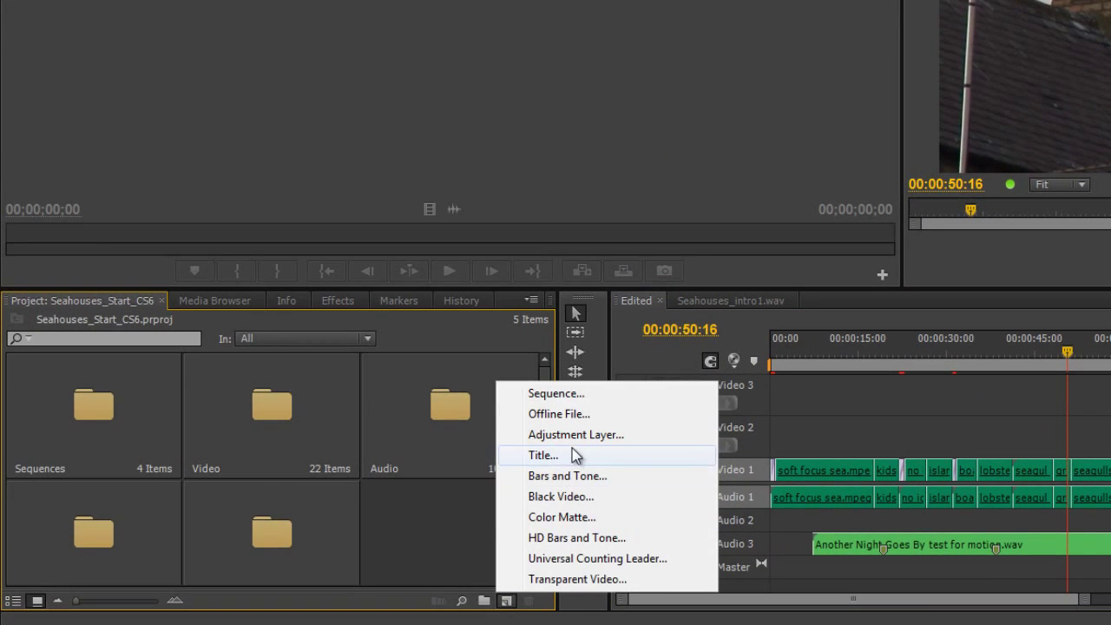
left_click(578, 435)
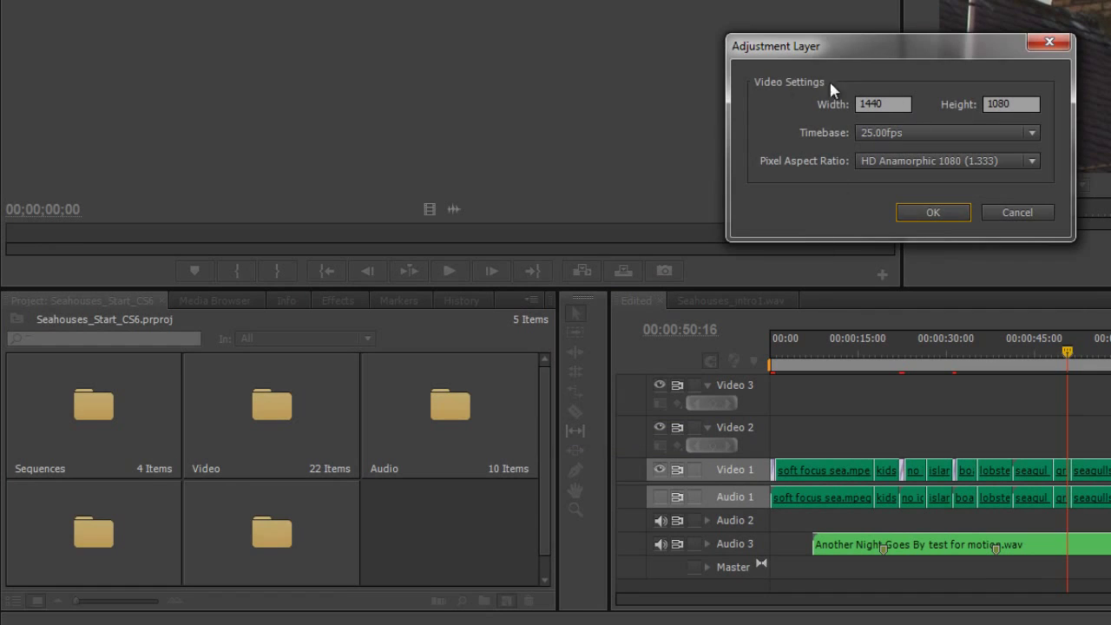
left_click(926, 211)
left_click_drag(451, 517, 1110, 414)
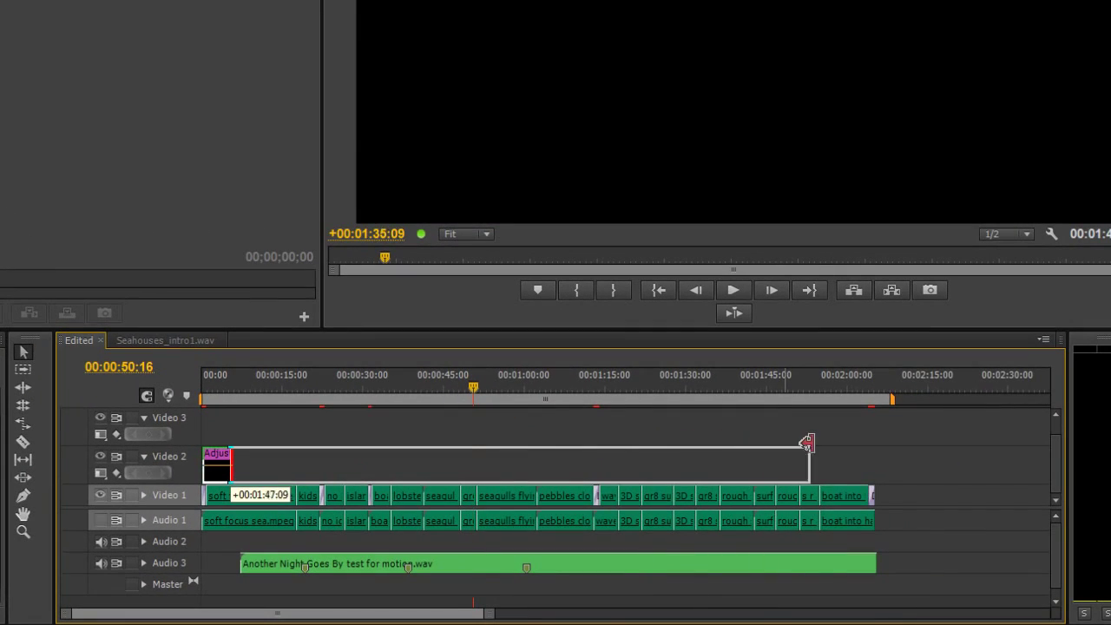
left_click_drag(807, 443, 872, 444)
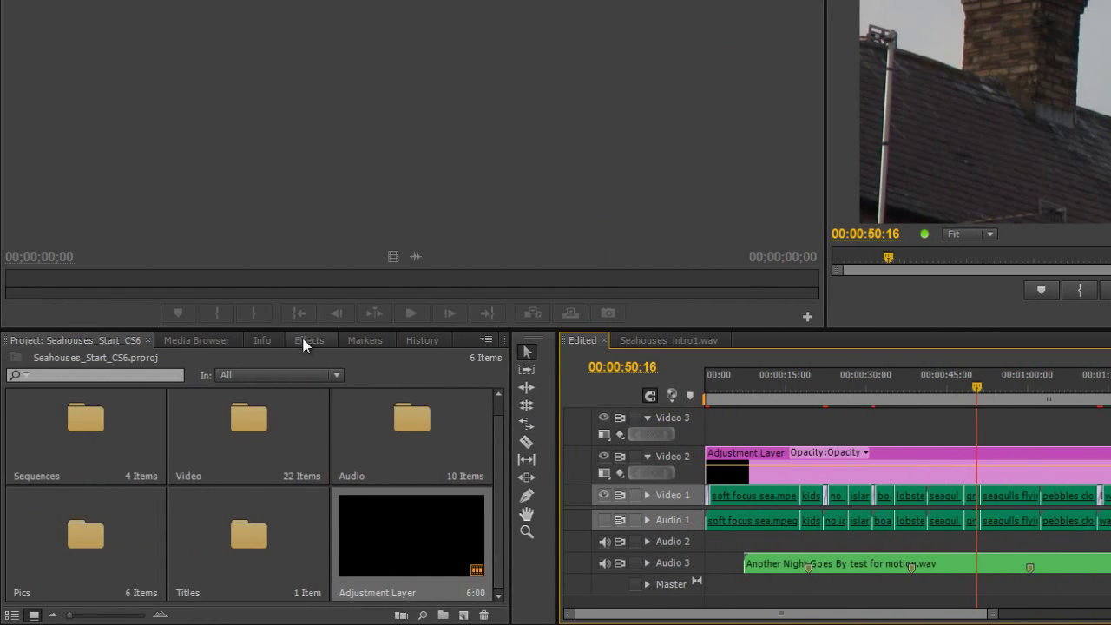
Step: Search effects for 'timeco' and drop the Timecode effect onto the adjustment layer
left_click(305, 343)
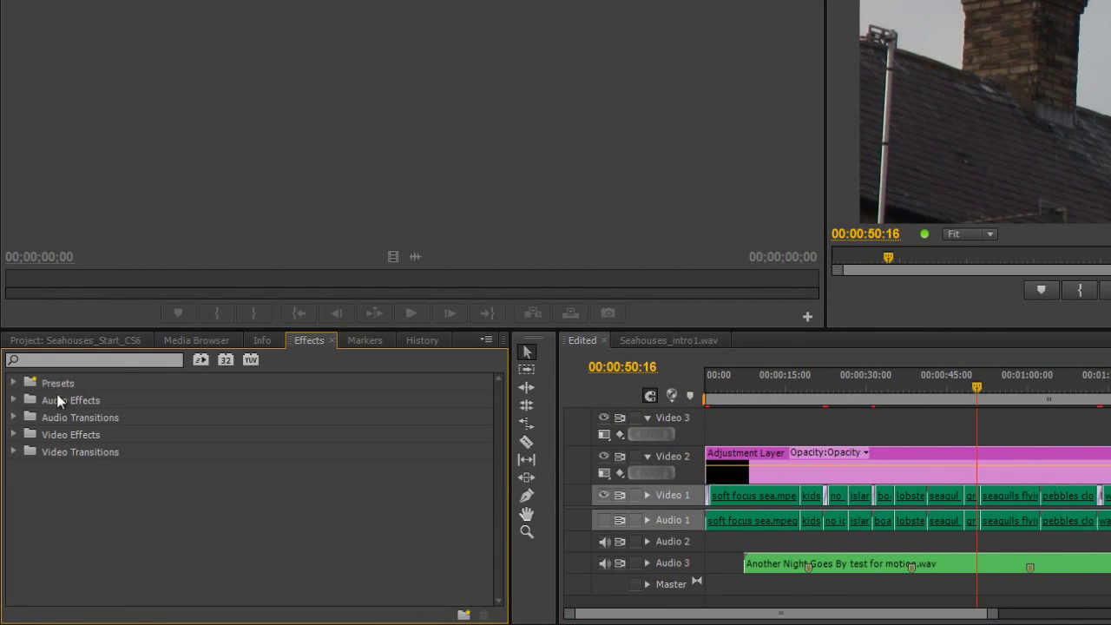
left_click(68, 360)
type("t")
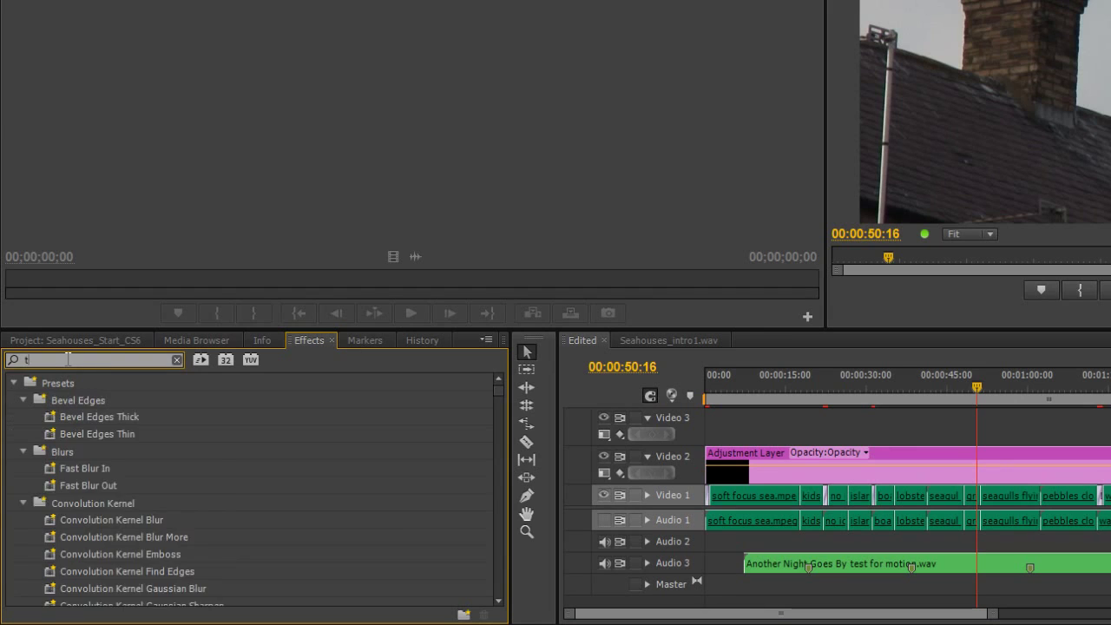
type("imeco")
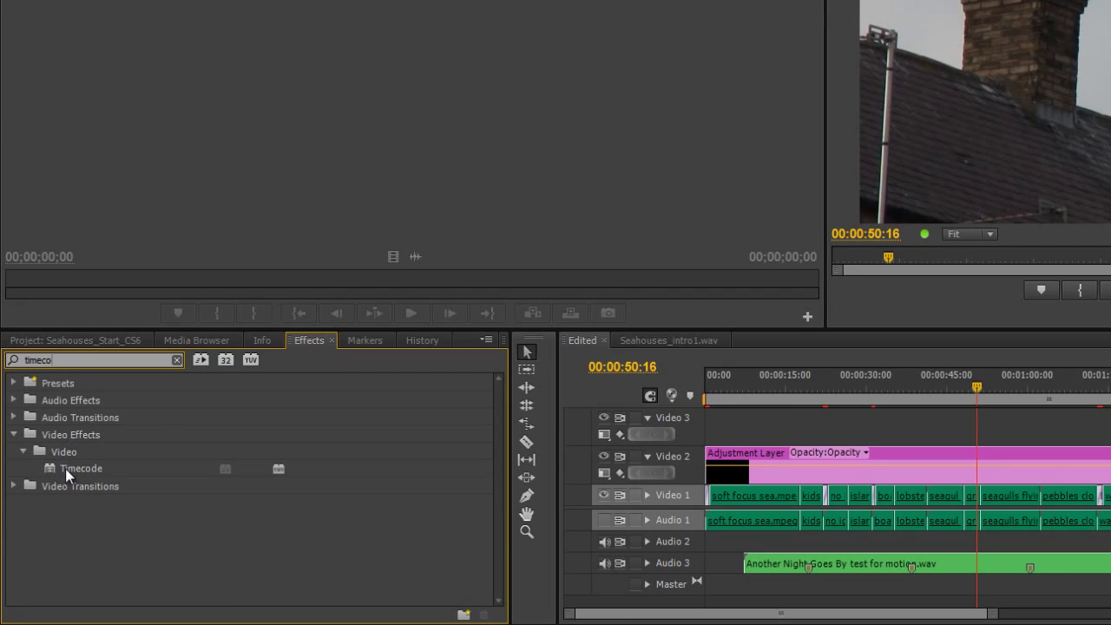
left_click_drag(65, 468, 1039, 460)
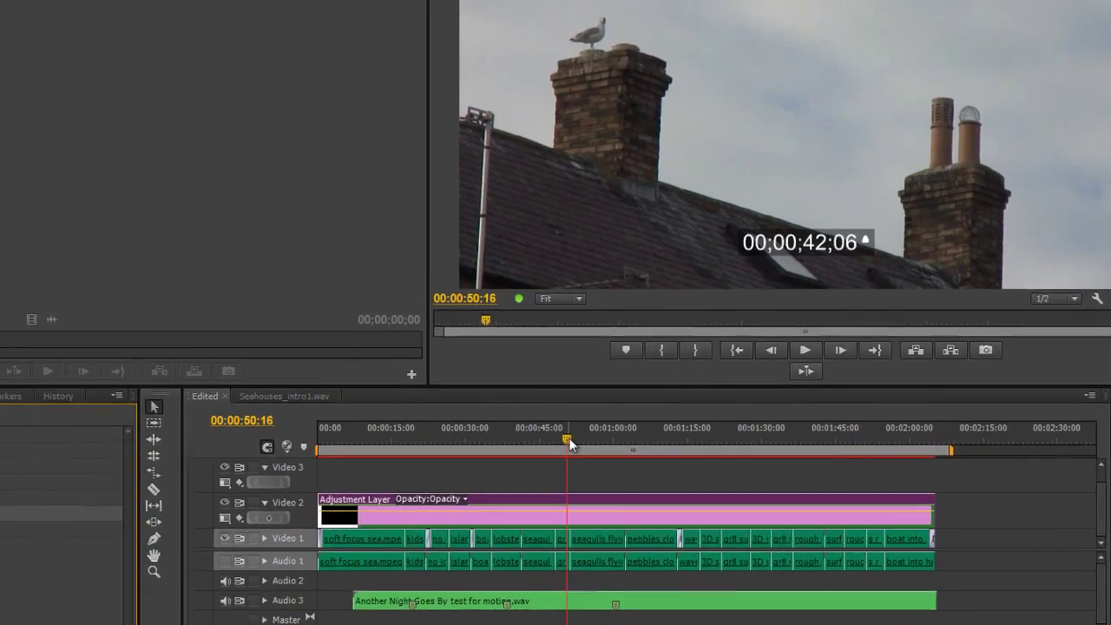
left_click_drag(455, 401, 401, 446)
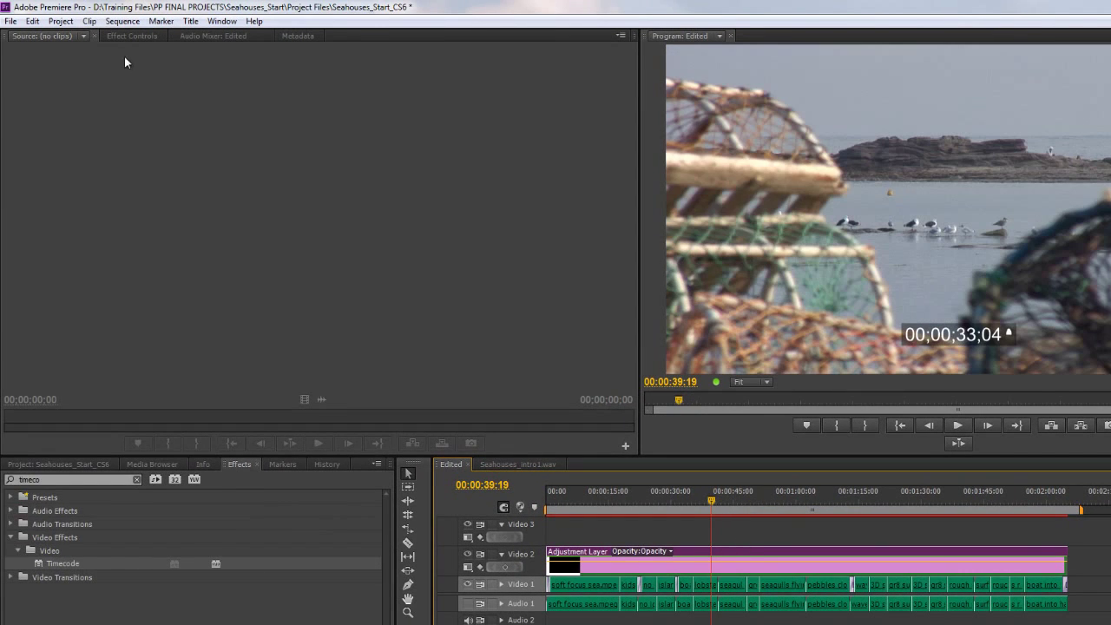
Step: Switch off Field Symbol on the adjustment layer's Timecode effect in Effect Controls
left_click(132, 36)
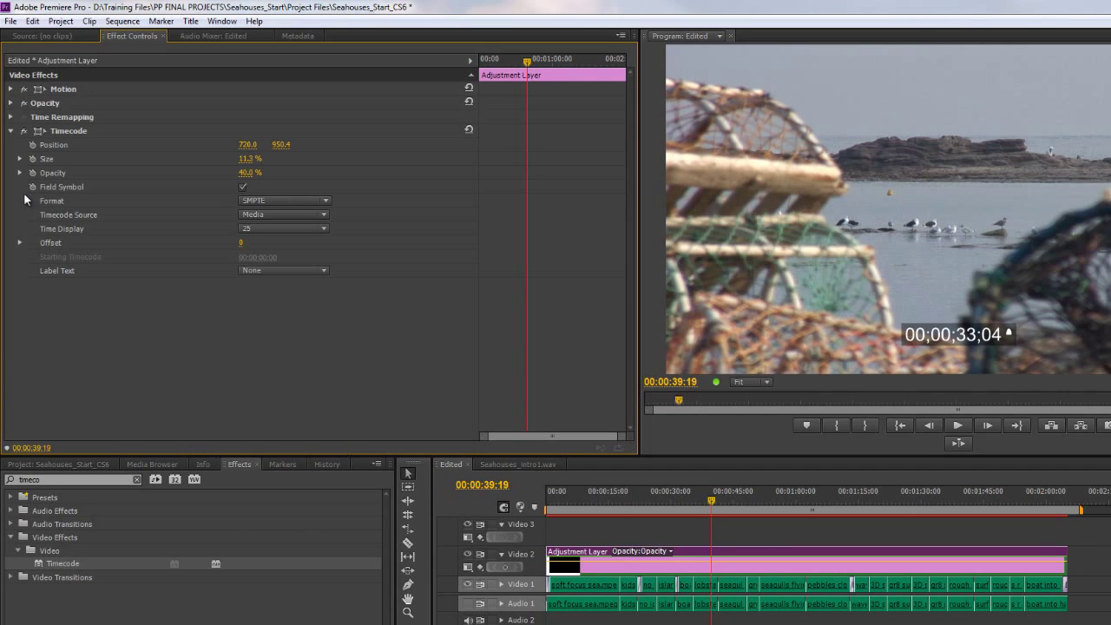
left_click(244, 188)
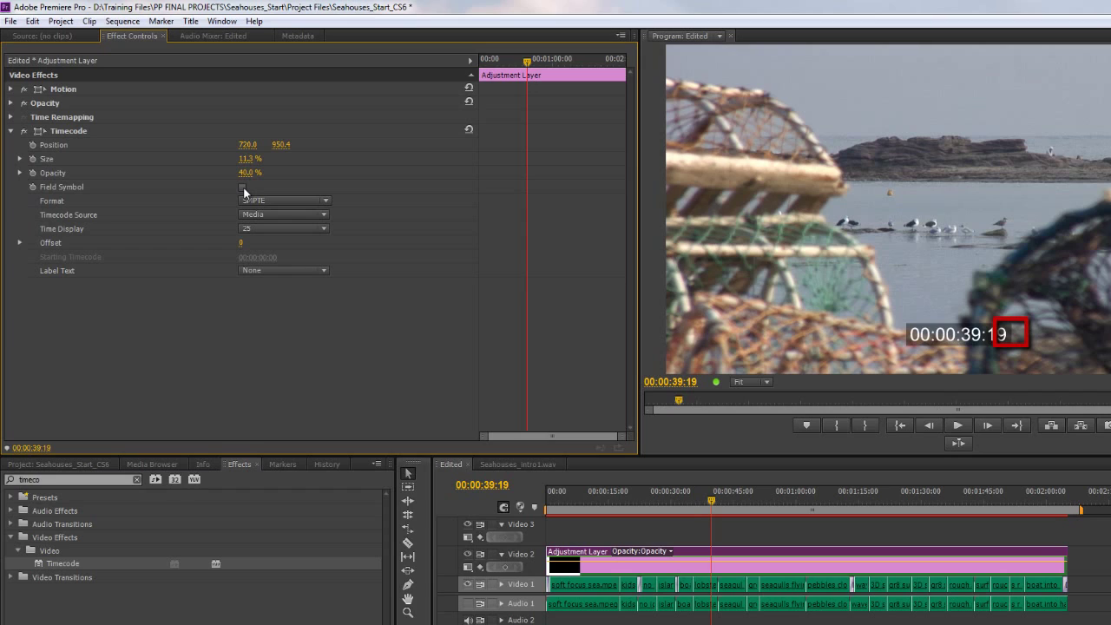
left_click(244, 189)
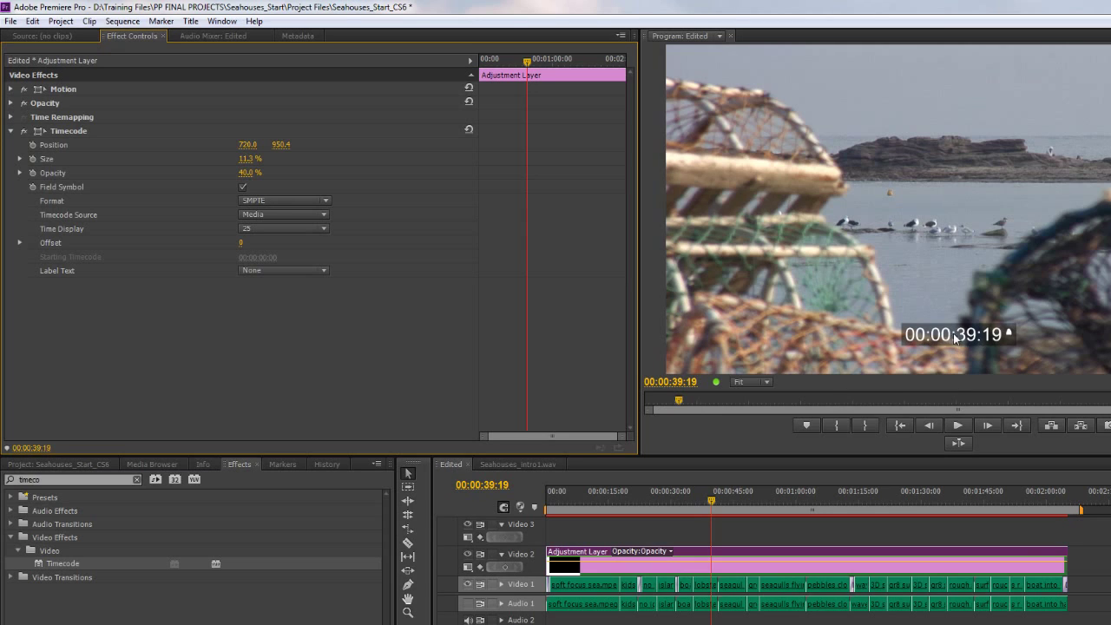
left_click(245, 189)
left_click(245, 190)
left_click(245, 189)
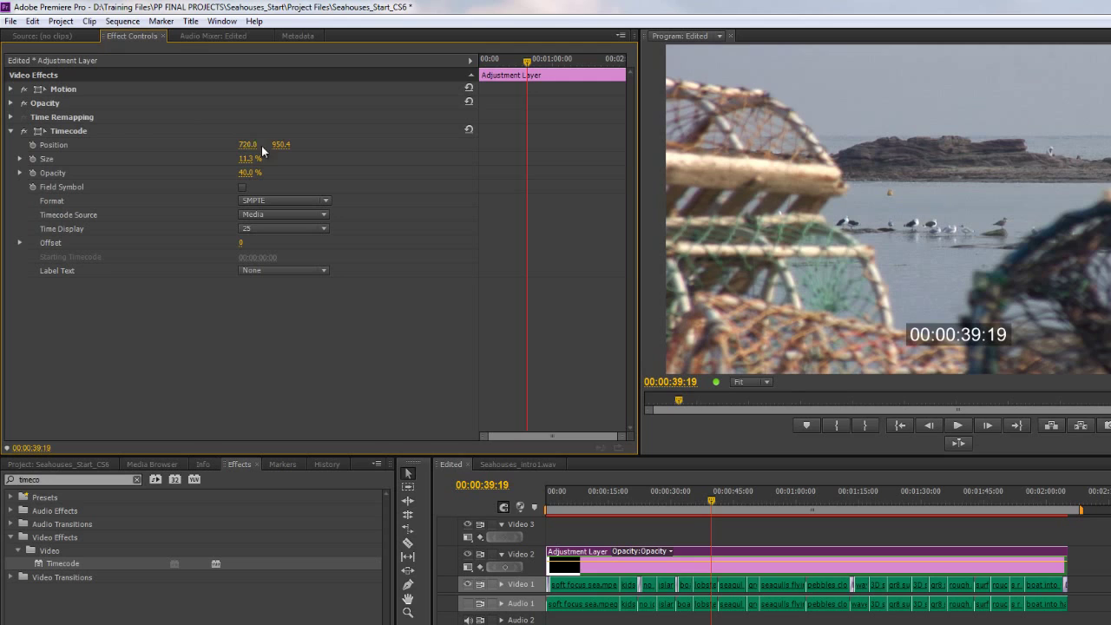
Step: Set the timecode's Position Y to 910.4, opacity to 28.0% and size to 11.8%
left_click_drag(282, 144, 232, 202)
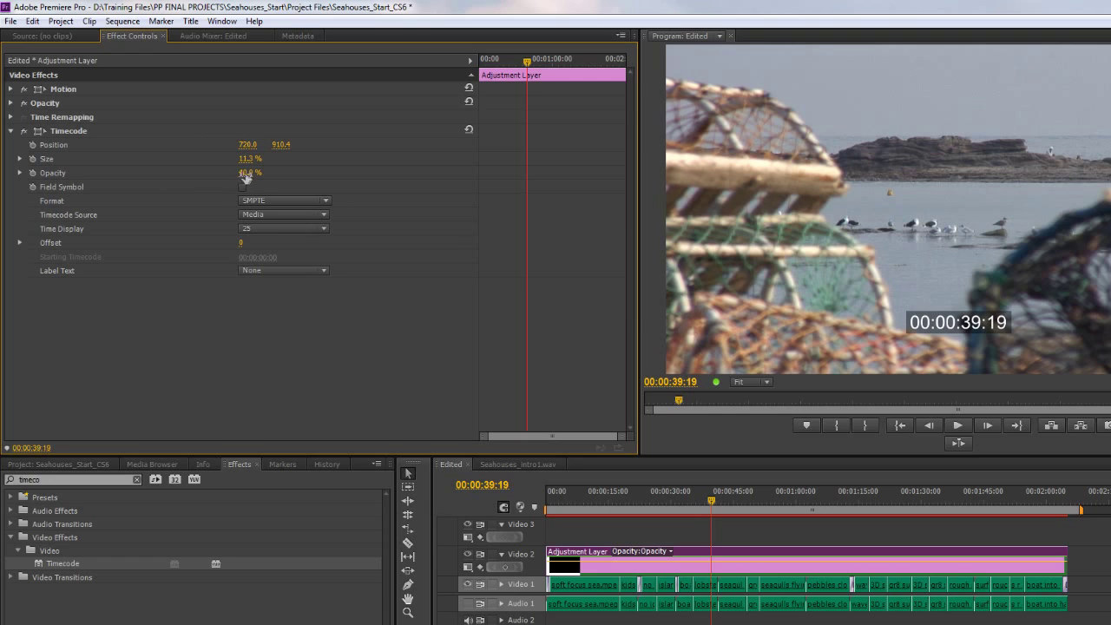
mouse_move(247, 174)
left_mouse_down()
mouse_move(206, 179)
mouse_move(255, 174)
left_mouse_up()
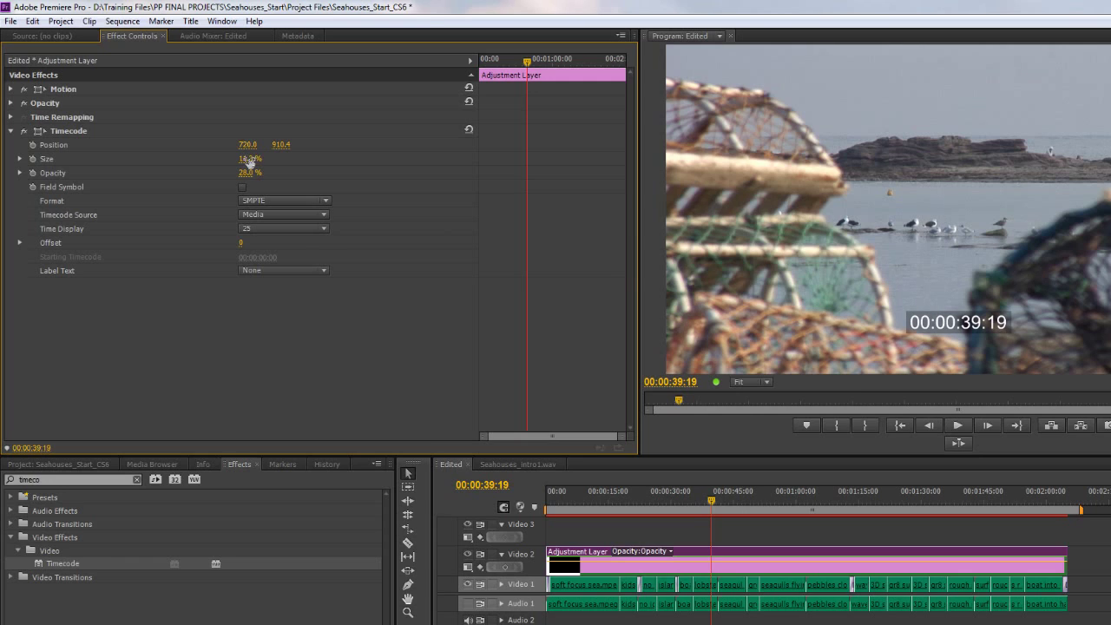
left_click_drag(248, 160, 252, 165)
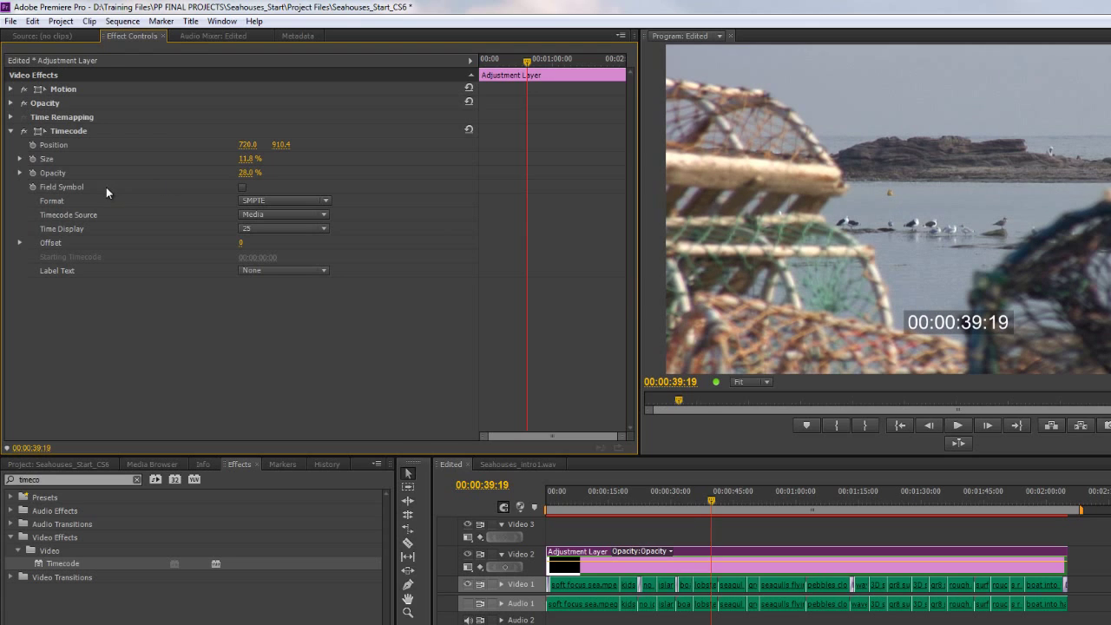
left_click(326, 202)
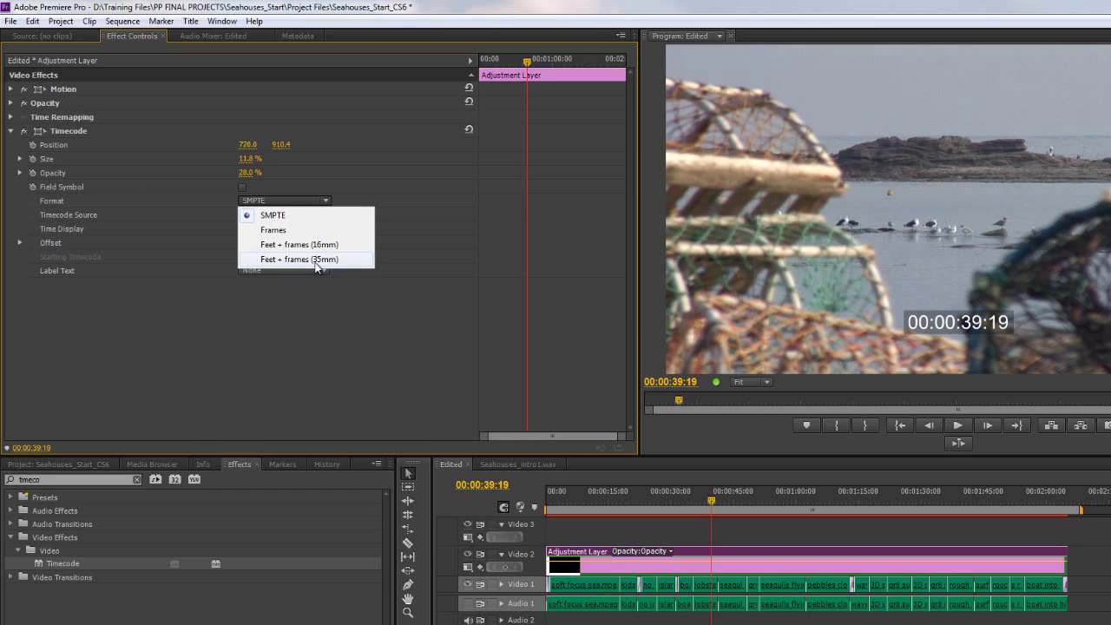
left_click(327, 204)
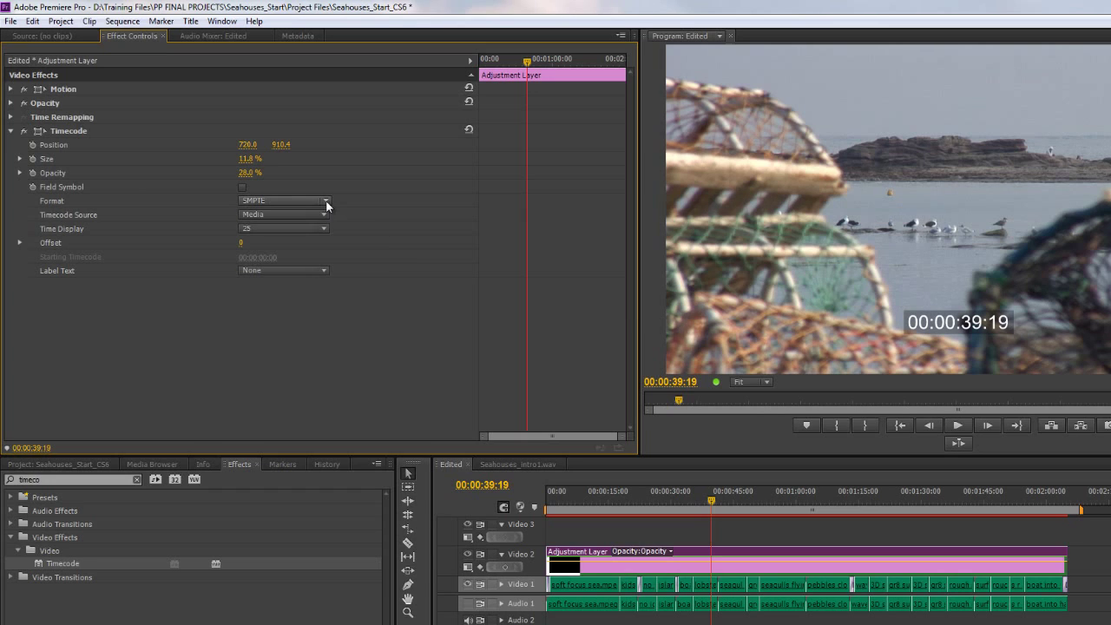
left_click(281, 228)
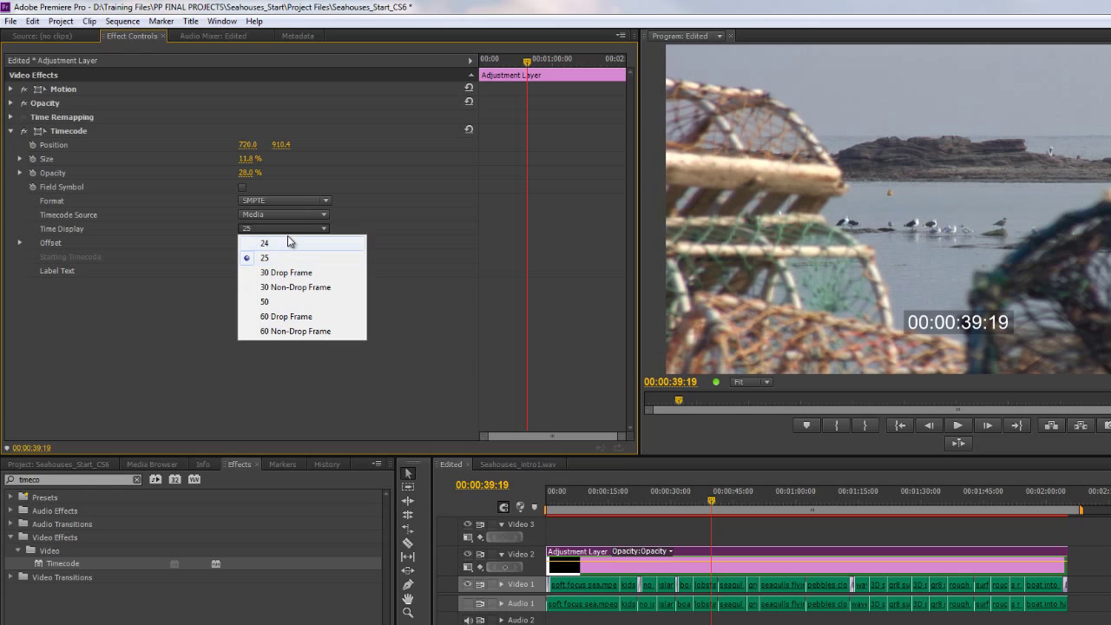
Step: Keep 25 fps and set the Timecode Source to Generate, starting from 00:00:00:00
left_click(297, 232)
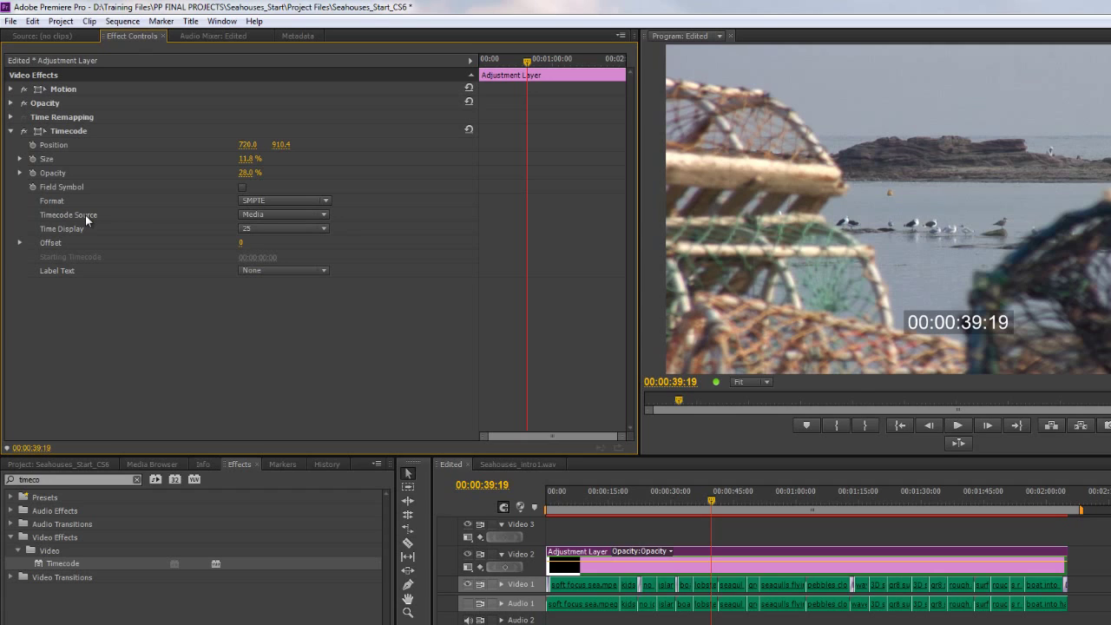
left_click(310, 214)
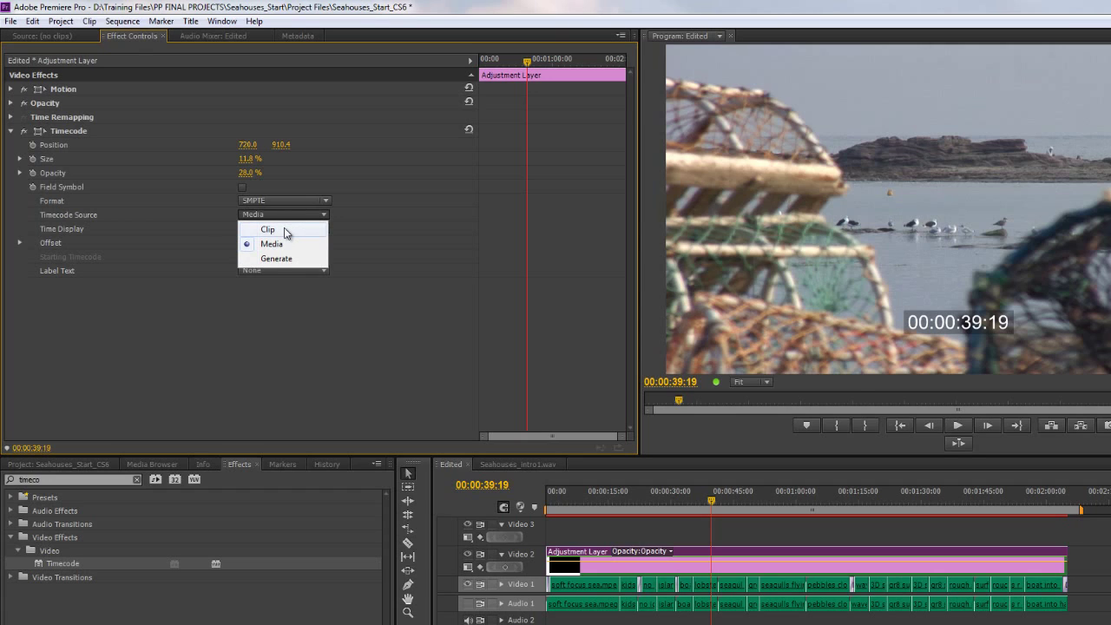
left_click(269, 230)
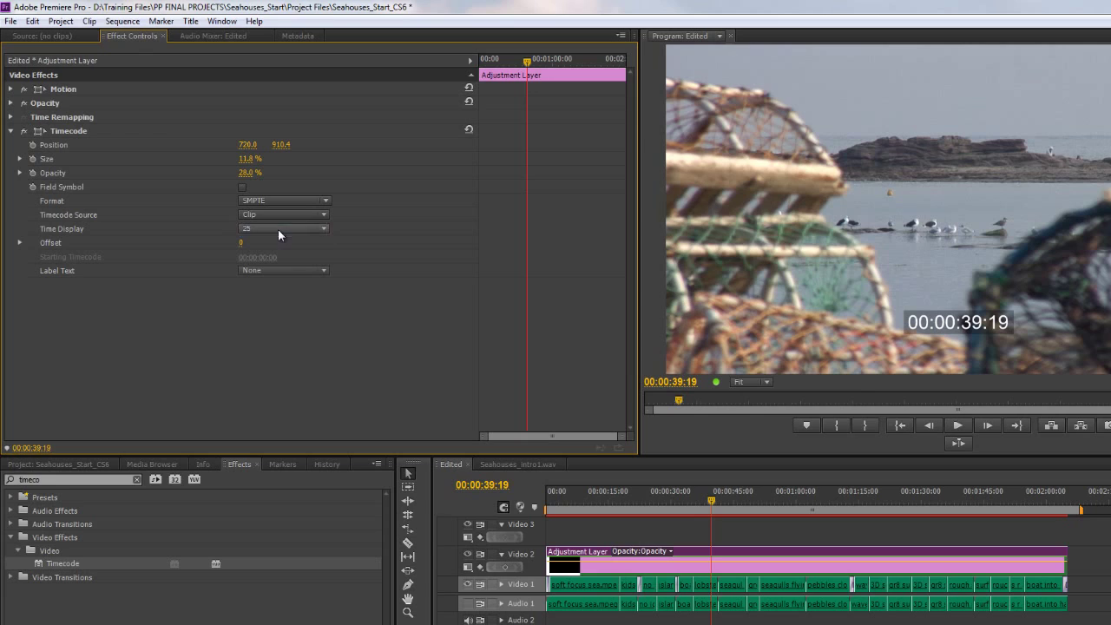
left_click(276, 220)
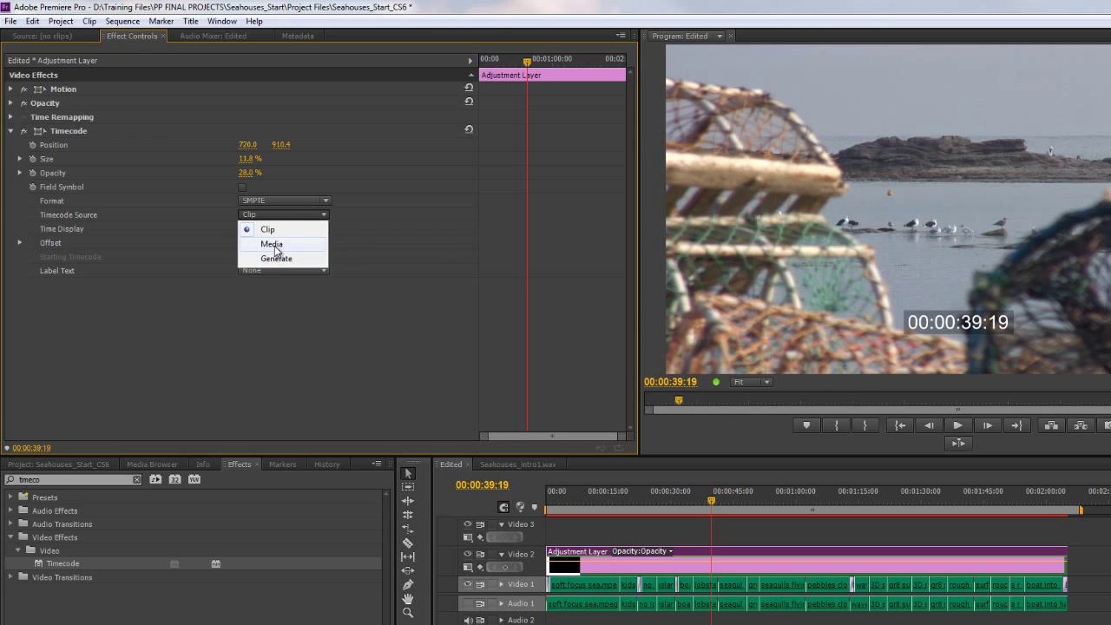
left_click(274, 245)
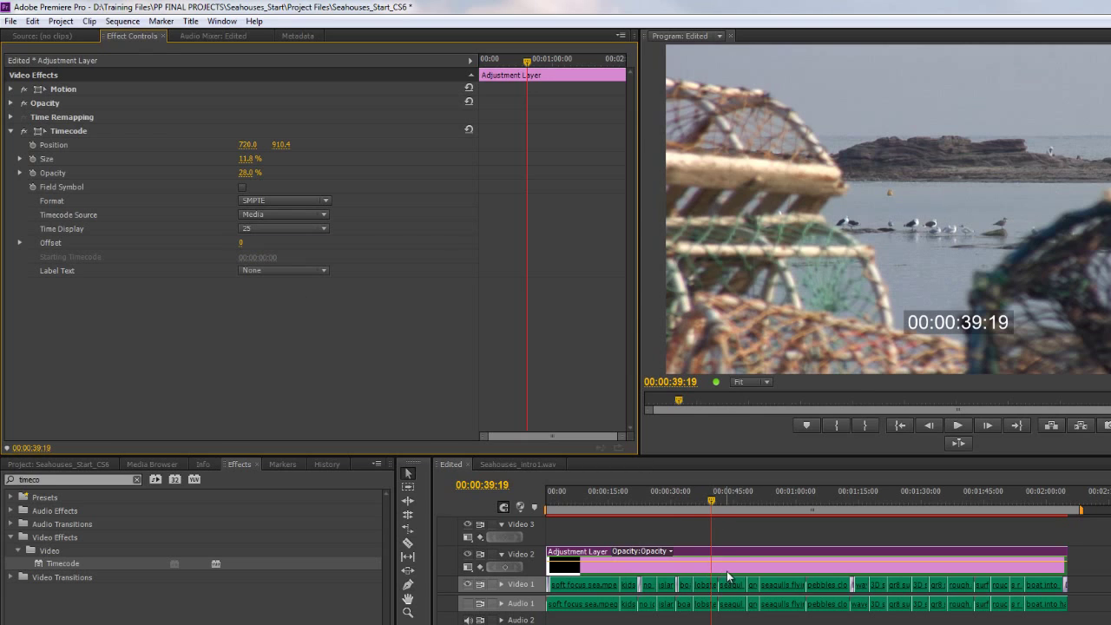
left_click(304, 212)
left_click(298, 256)
Step: Move the playhead to 00:00:57:05 and select the seagulls flying around clip
left_click(571, 503)
left_click(785, 511)
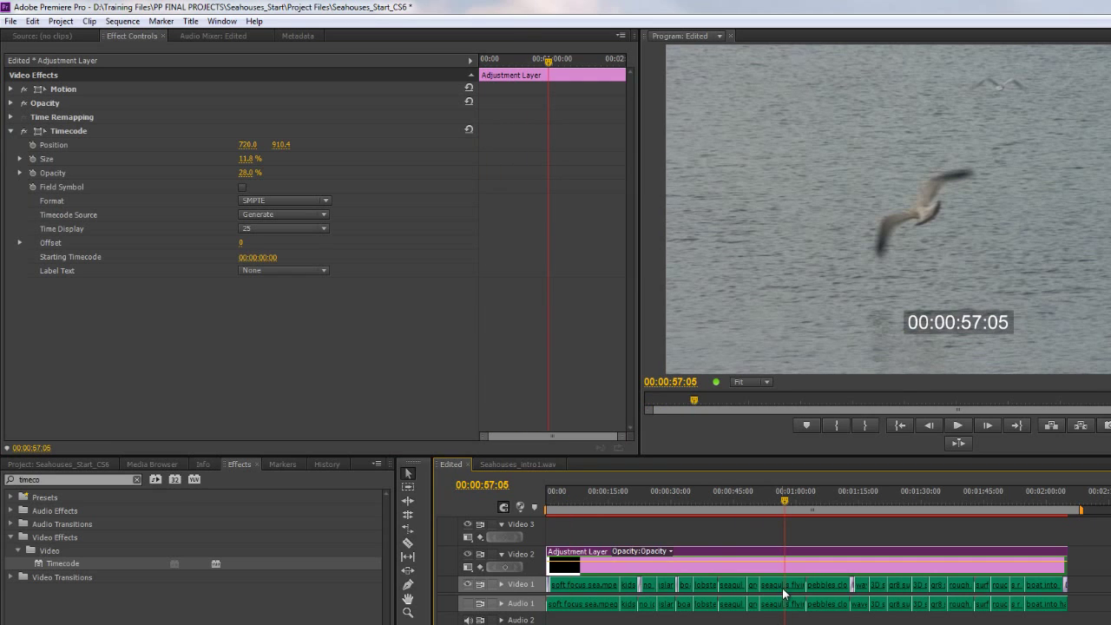
left_click(781, 587)
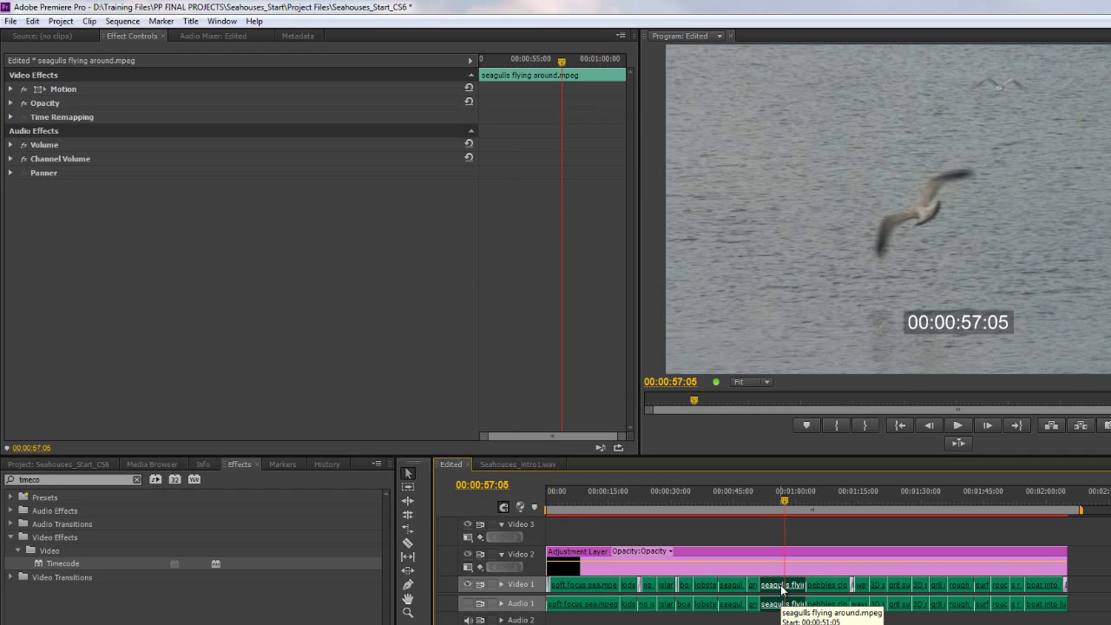
Step: Apply the Timecode effect to the seagulls clip and move it left to Position X 210
double_click(63, 563)
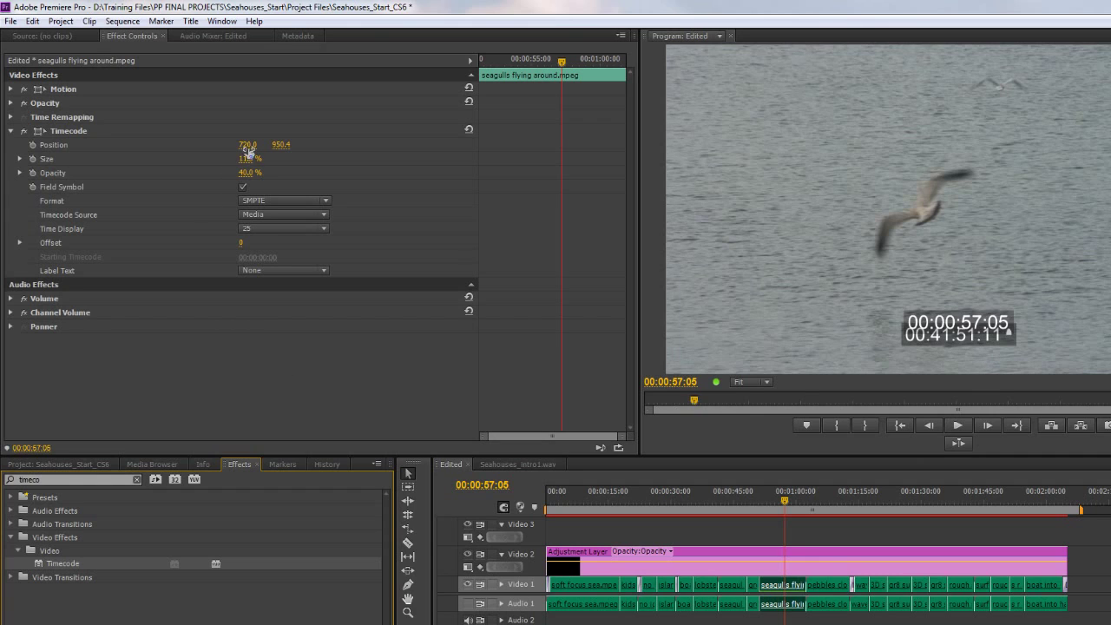
left_click_drag(247, 145, 148, 157)
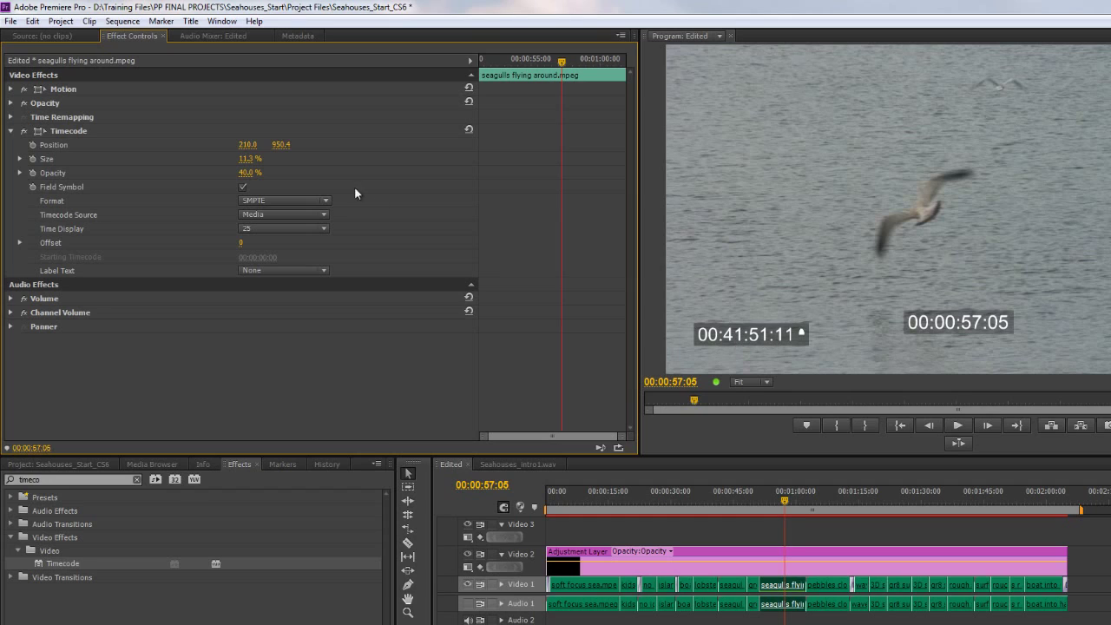
left_click(324, 214)
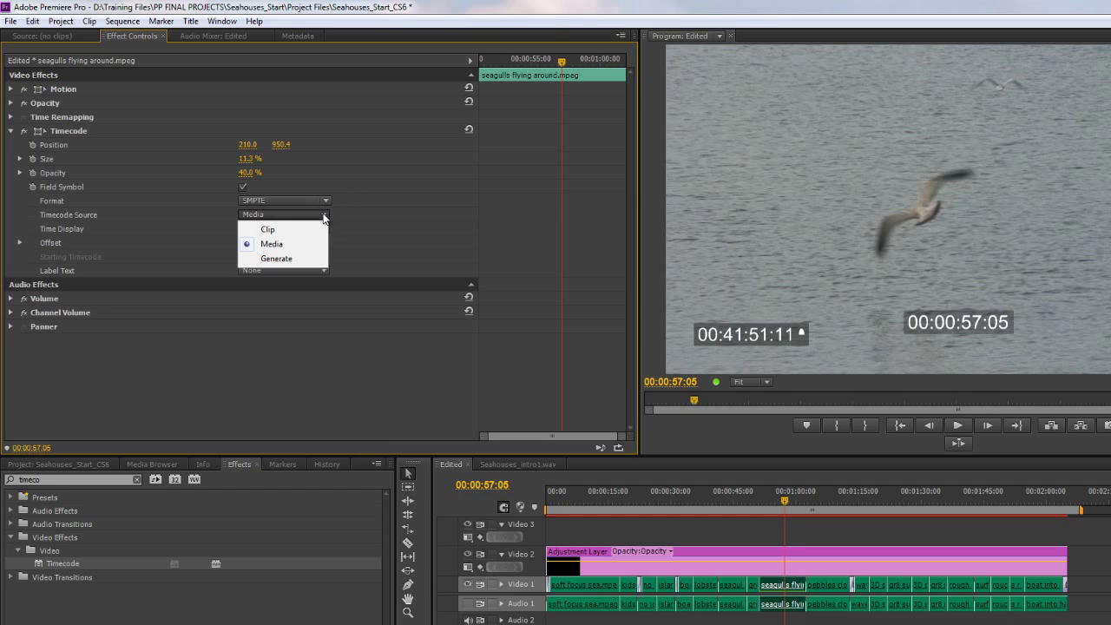
left_click(288, 231)
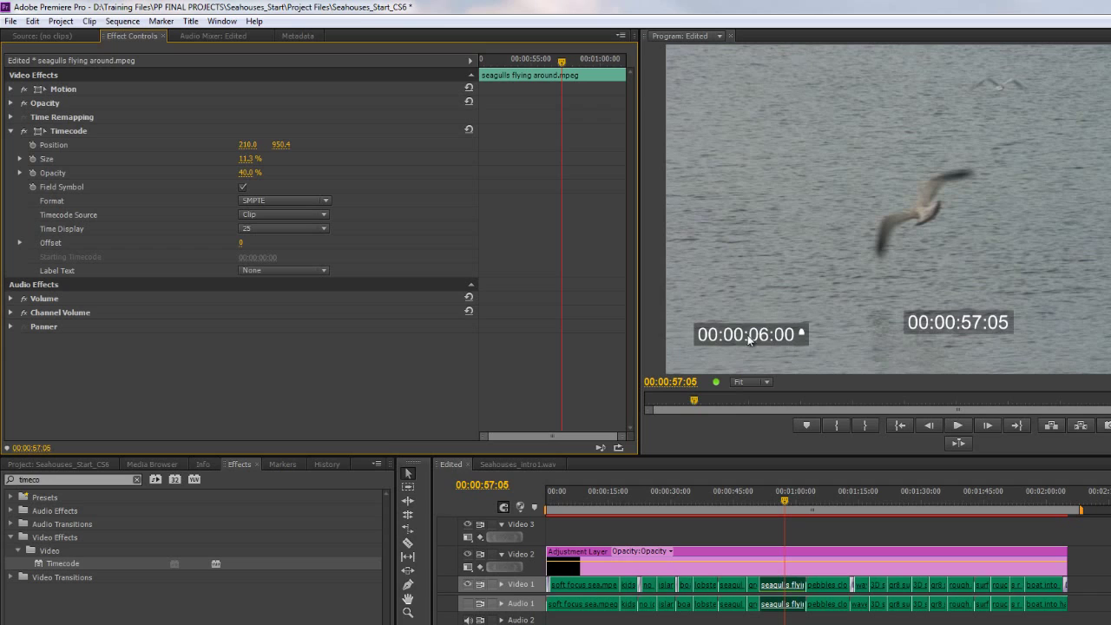
left_click(309, 213)
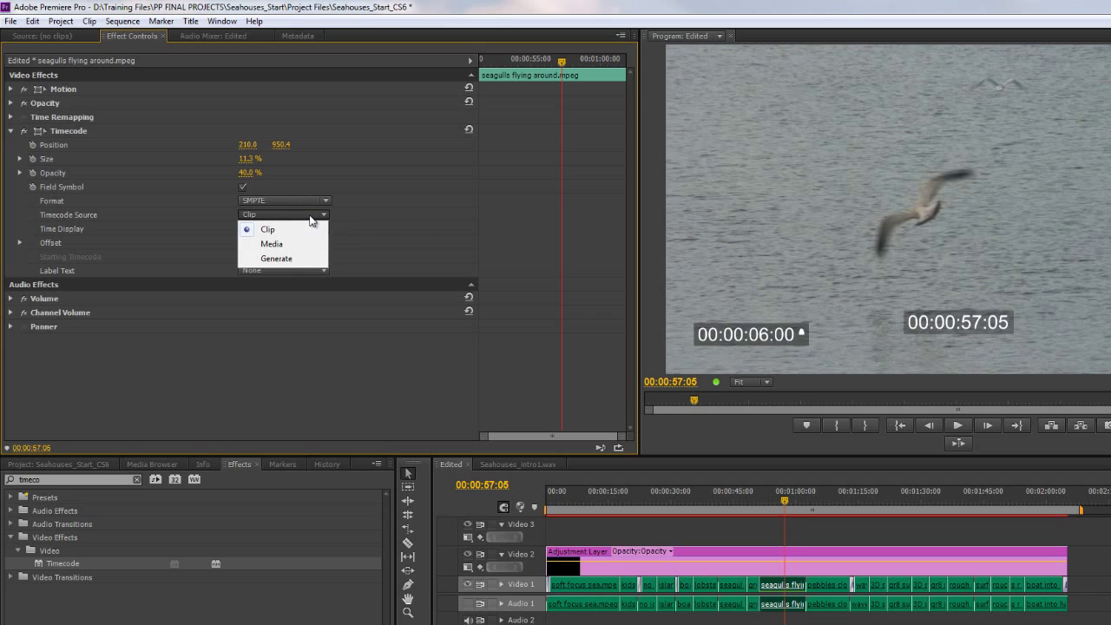
left_click(271, 244)
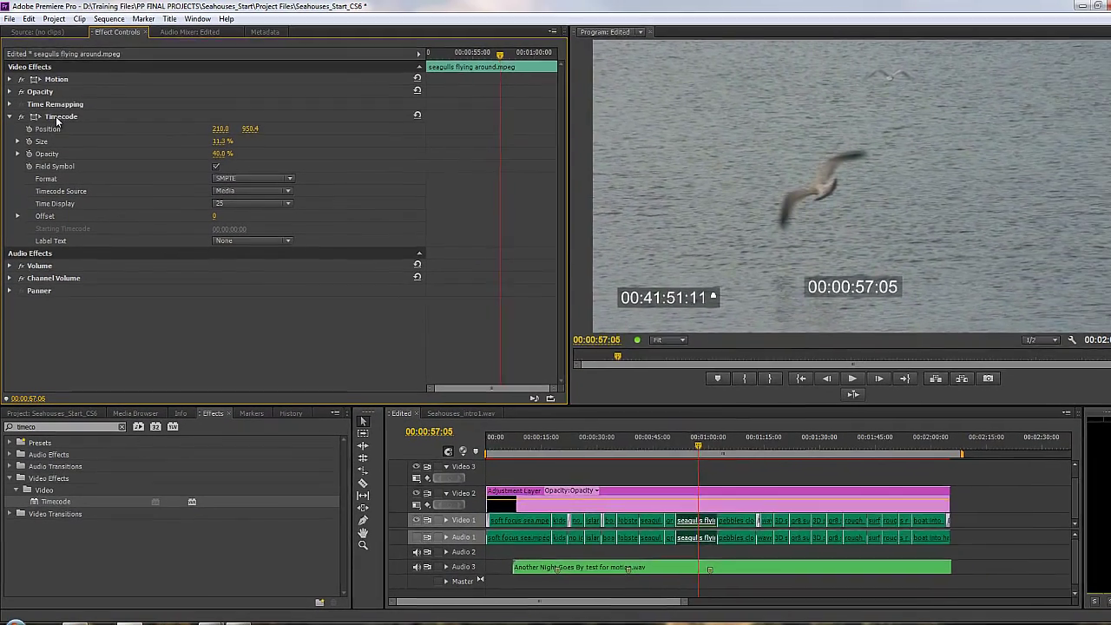
Step: Duplicate the seagulls clip's Timecode effect and move the copy to Position X 1220
left_click(56, 117)
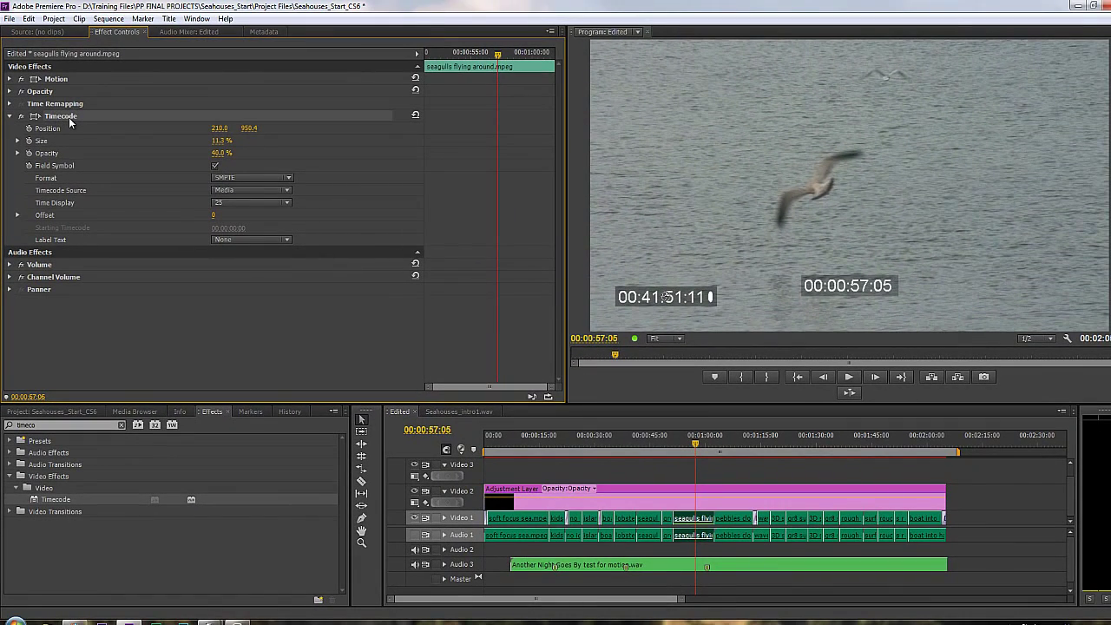
key("ctrl+c")
key("ctrl+v")
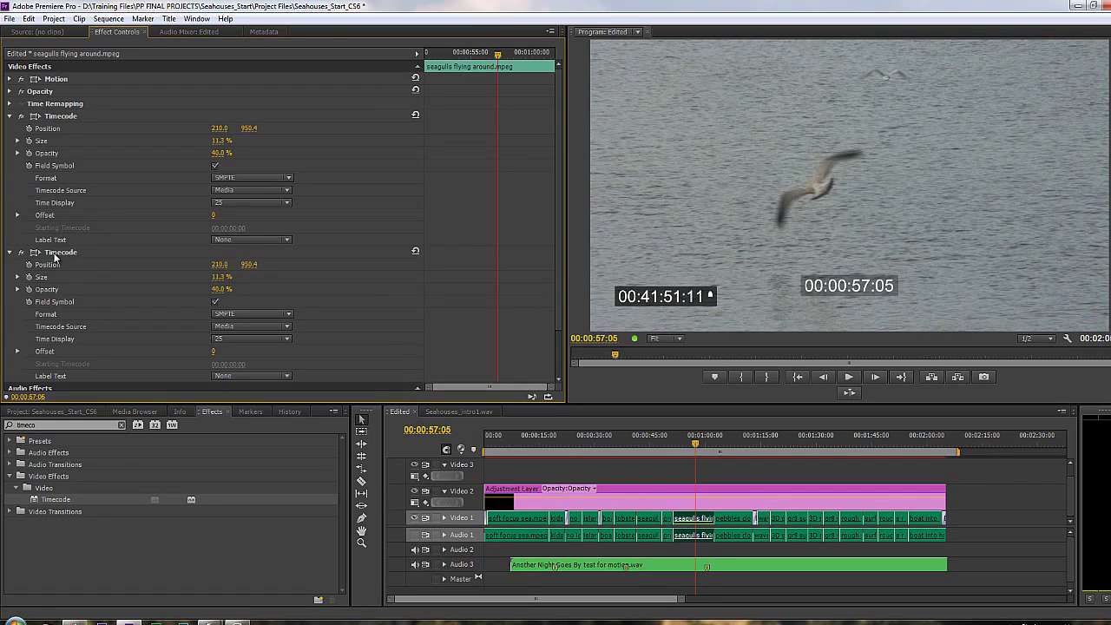
left_click(54, 254)
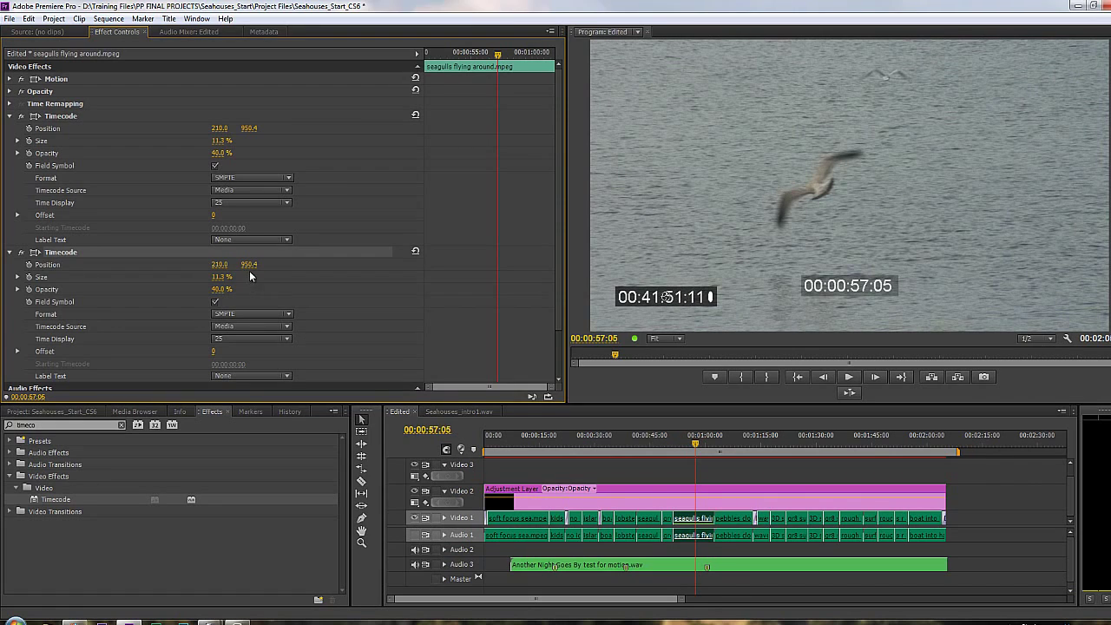
left_click_drag(219, 264, 1093, 270)
Step: Set the copy's Timecode Source to Clip and scrub through the shot to compare readouts
left_click(265, 325)
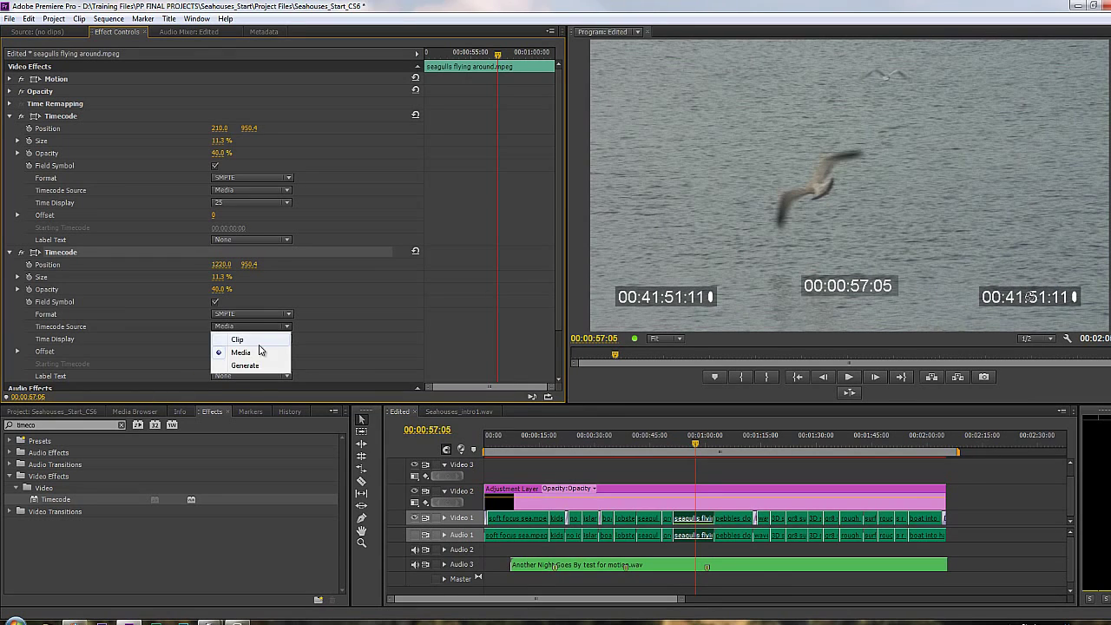
left_click(258, 339)
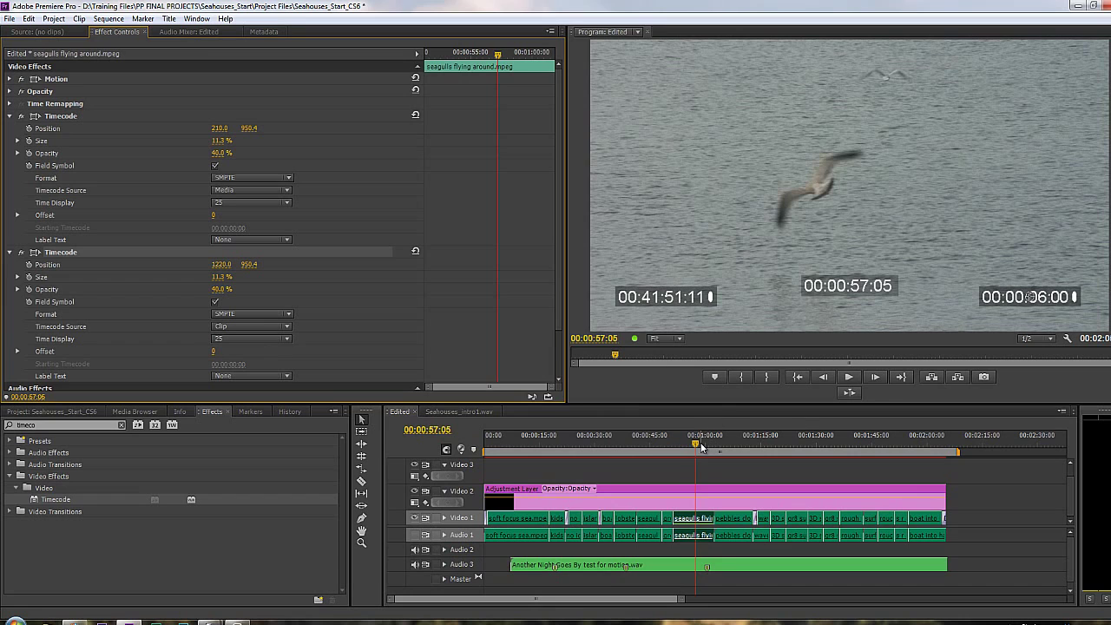
left_click_drag(695, 445, 694, 446)
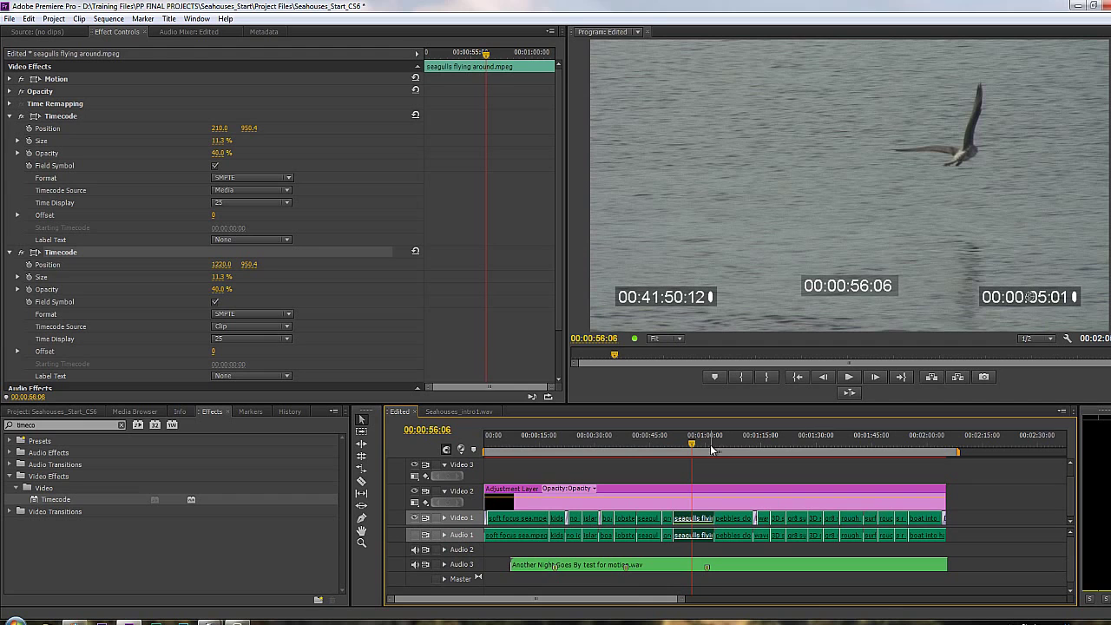
left_click_drag(692, 449, 698, 450)
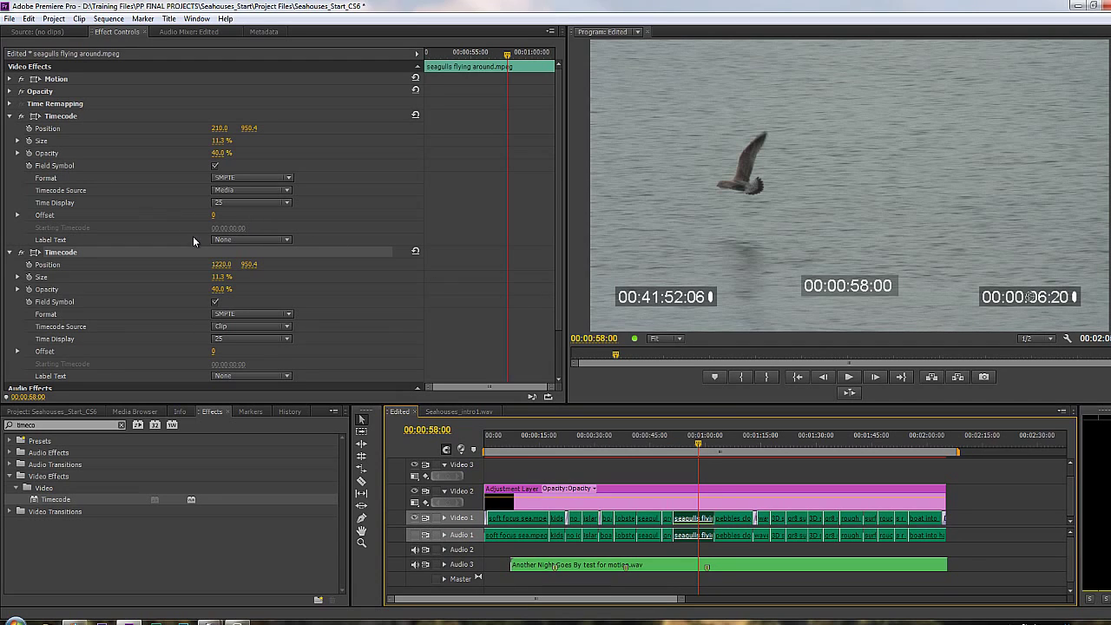
Step: Set Label Text to Automatic on both Timecode effects, producing MDA and CLP labels
left_click(281, 240)
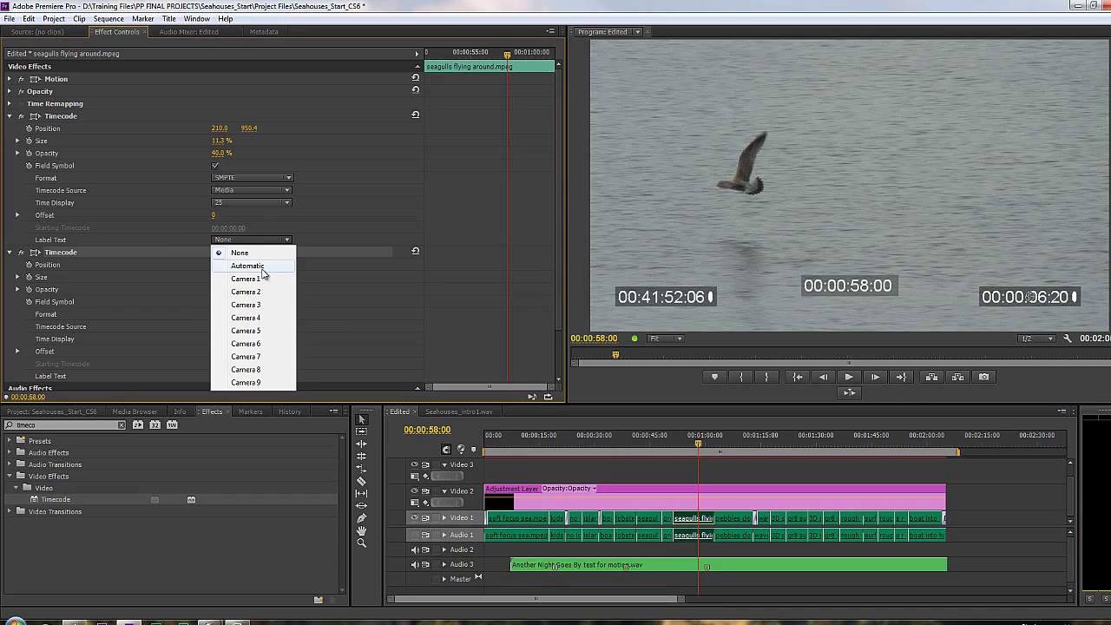
left_click(260, 267)
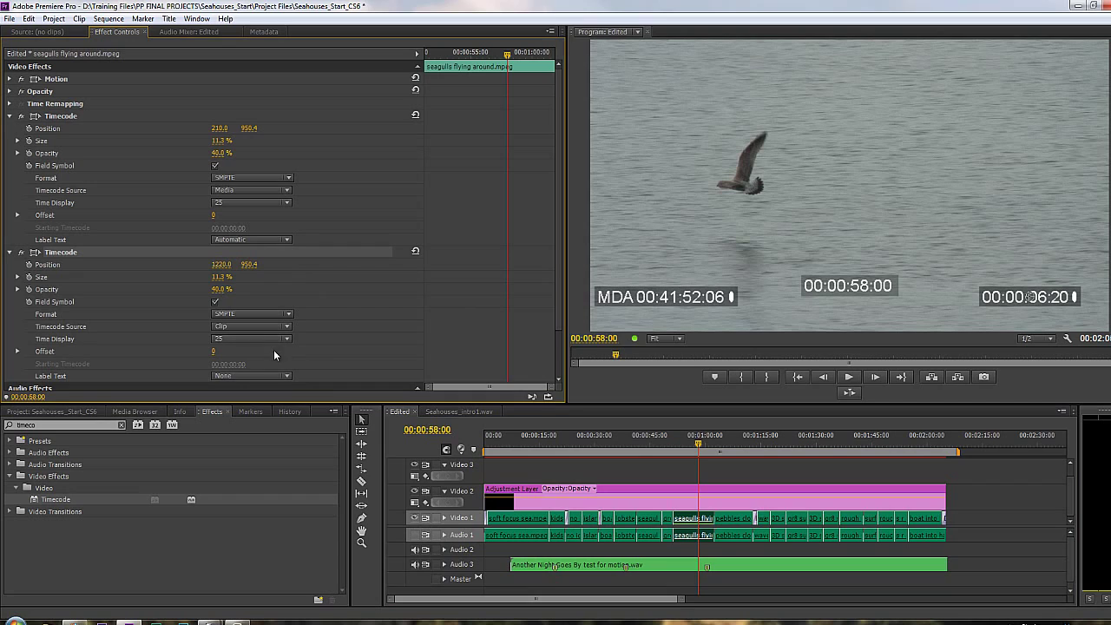
left_click(289, 375)
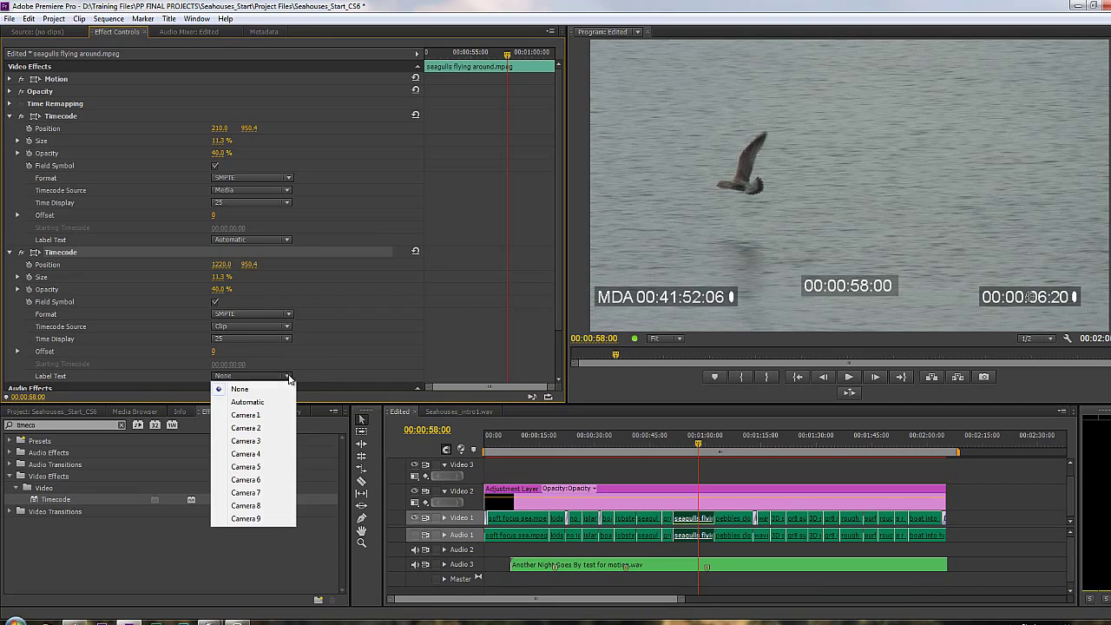
left_click(273, 401)
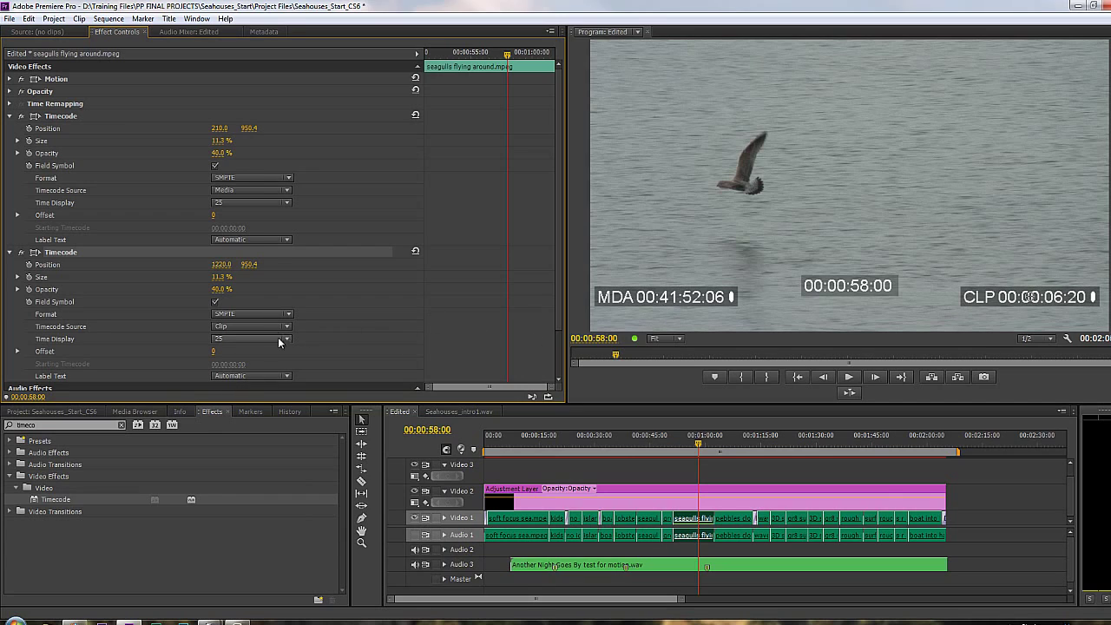
left_click(283, 239)
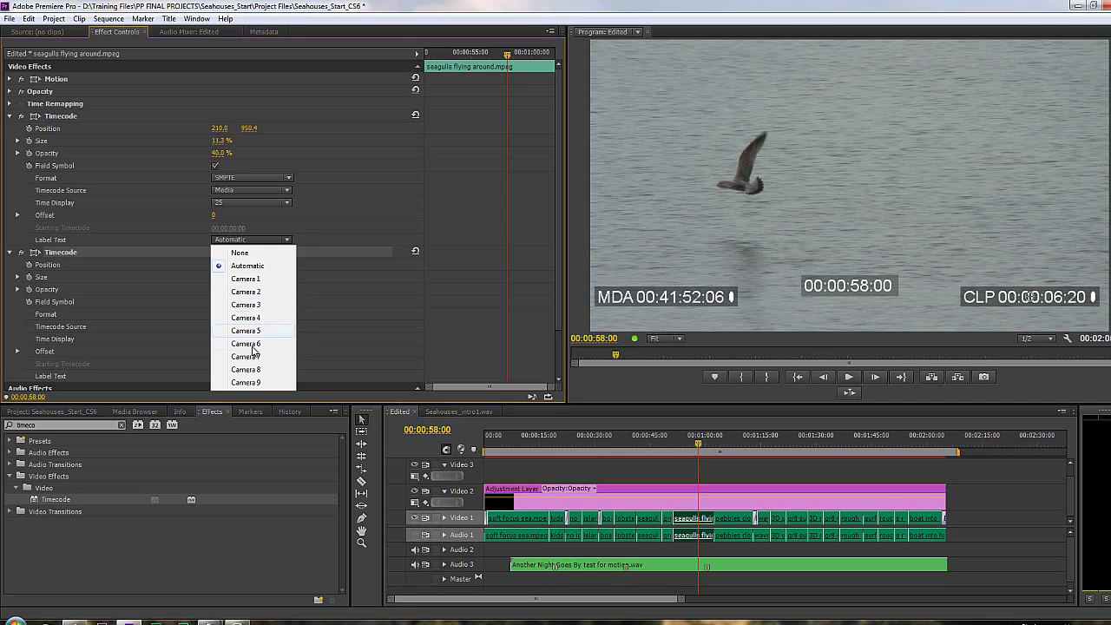
left_click(258, 265)
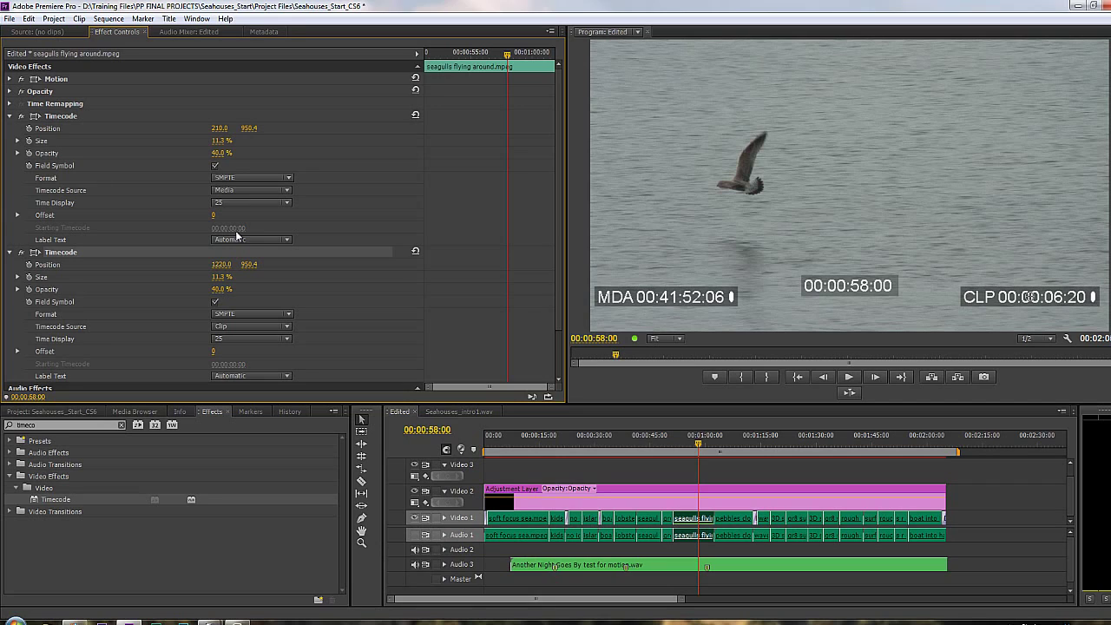
Step: Set the adjustment layer's Starting Timecode to 00:00:05:00, then return the playhead to 00:00:57:05
left_click(704, 489)
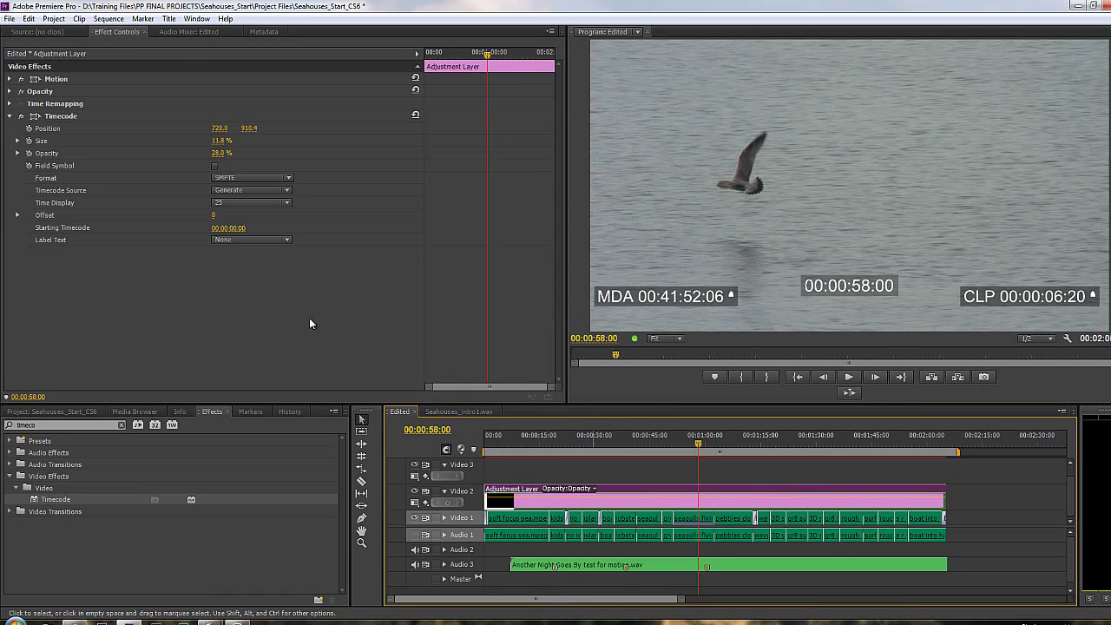
left_click(227, 229)
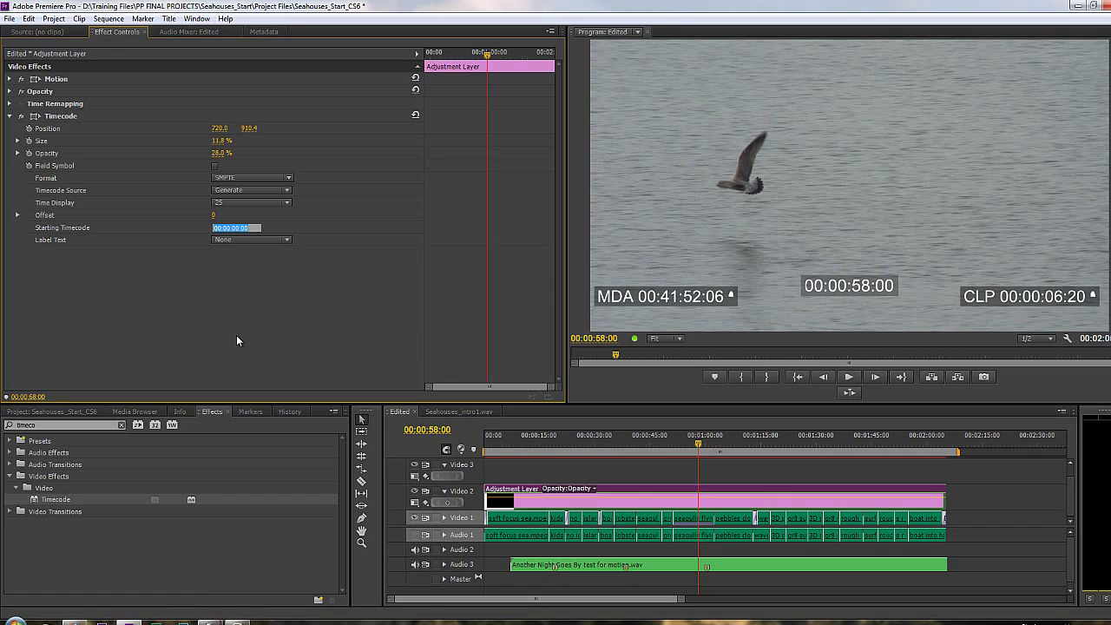
type("5")
key("Return")
left_click(697, 442)
key("Home")
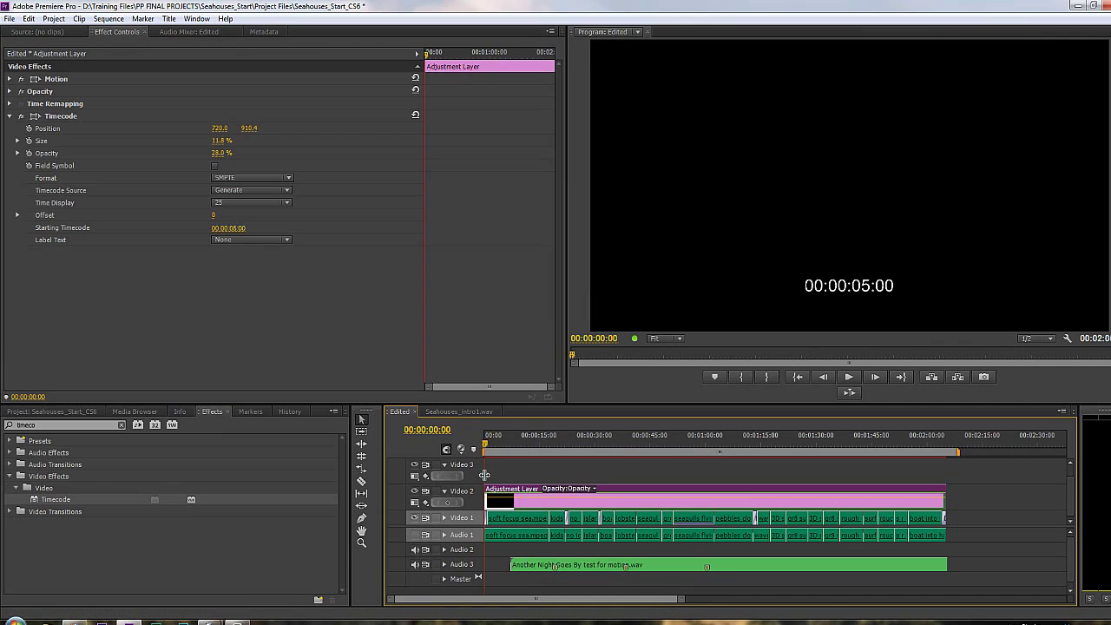
left_click(696, 457)
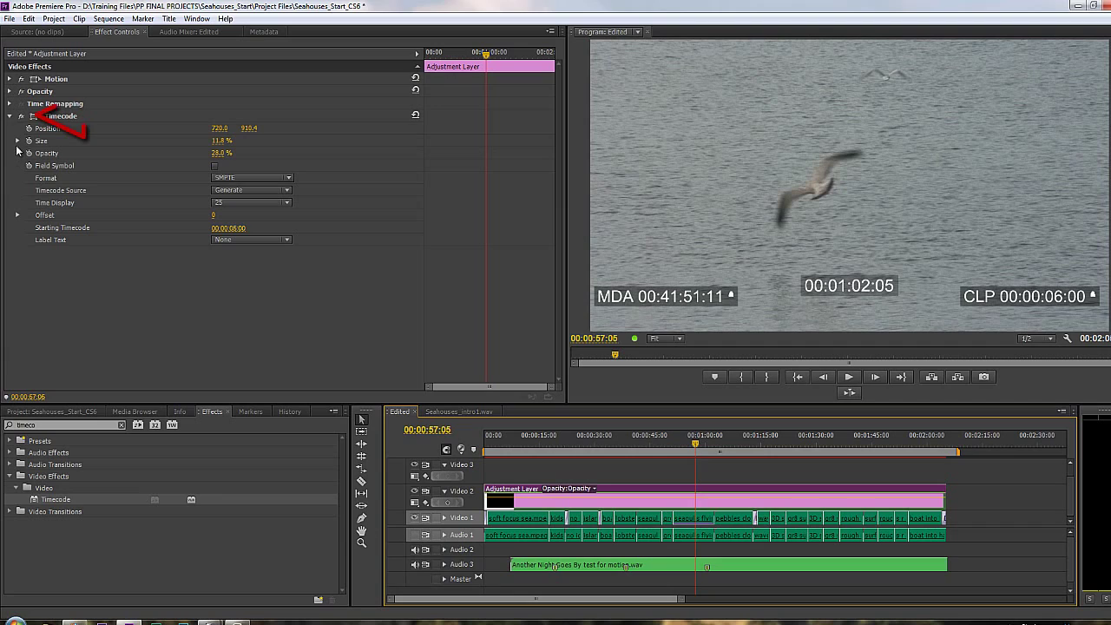
Step: Disable the adjustment layer's Timecode effect using its fx toggle
left_click(21, 116)
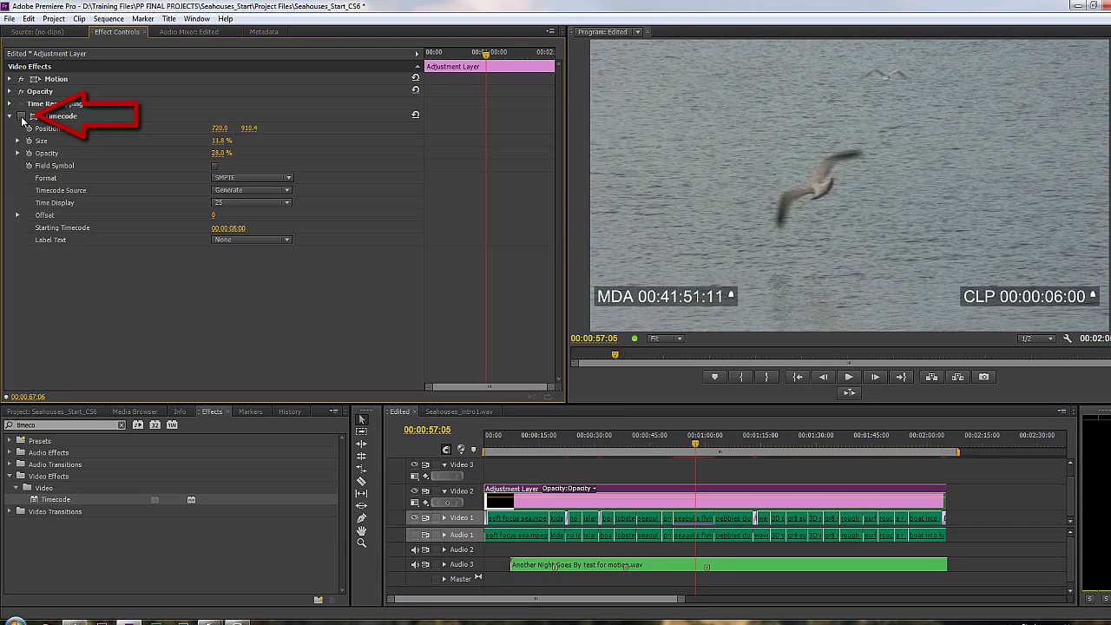